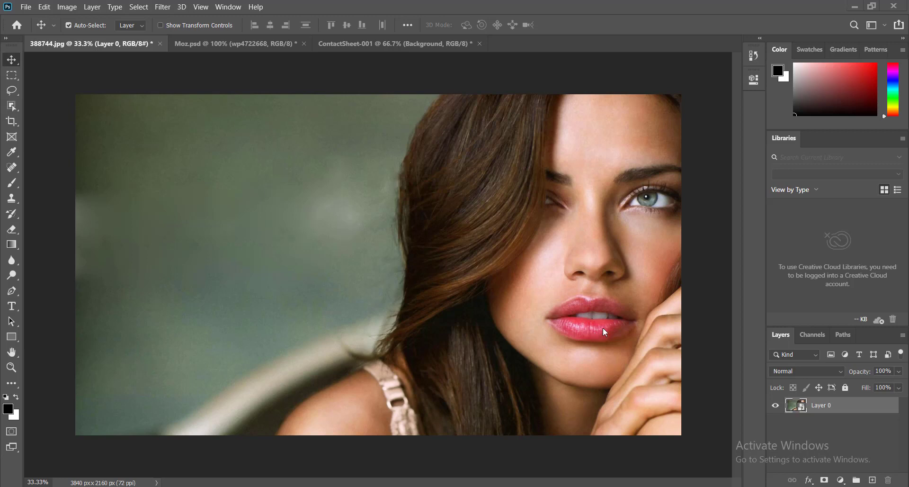
Switch to File Explorer and look through the images in the Mozaic Pictures folder
key("alt+Tab")
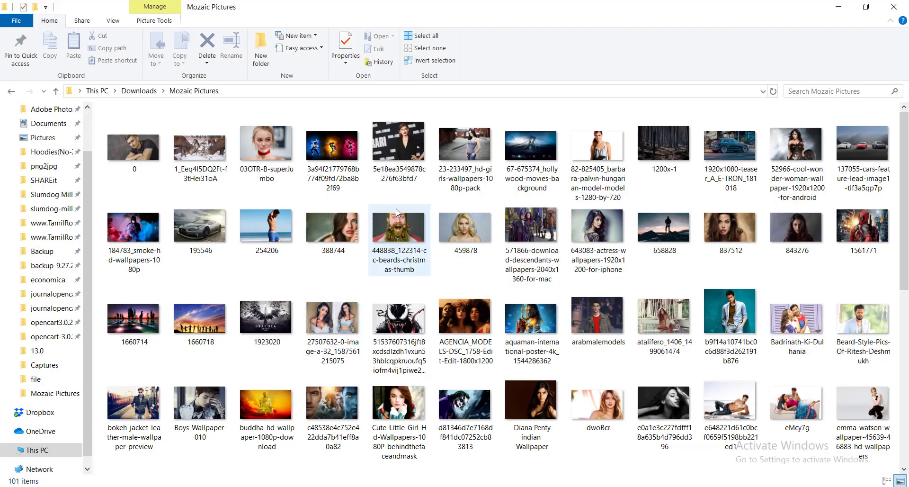
scroll(398, 209, "down", 4)
scroll(417, 296, "up", 5)
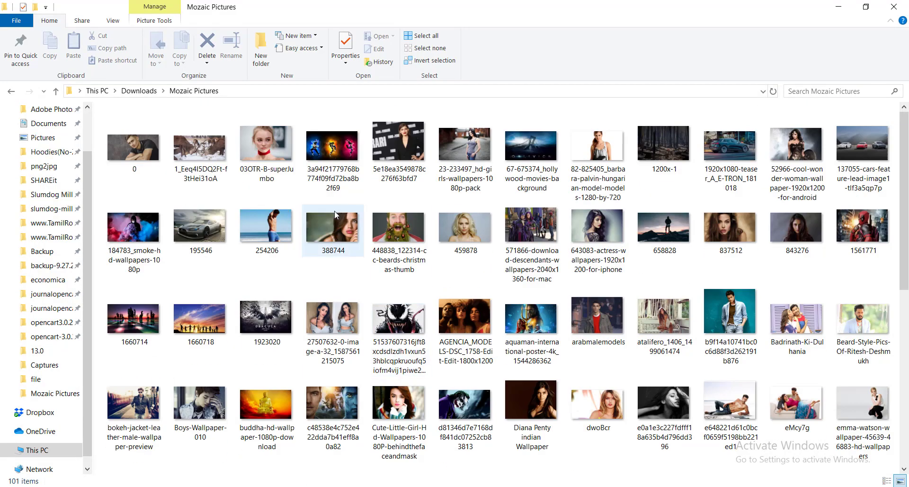
scroll(410, 263, "down", 4)
scroll(332, 213, "up", 4)
scroll(424, 204, "down", 3)
scroll(423, 204, "down", 2)
scroll(379, 199, "up", 5)
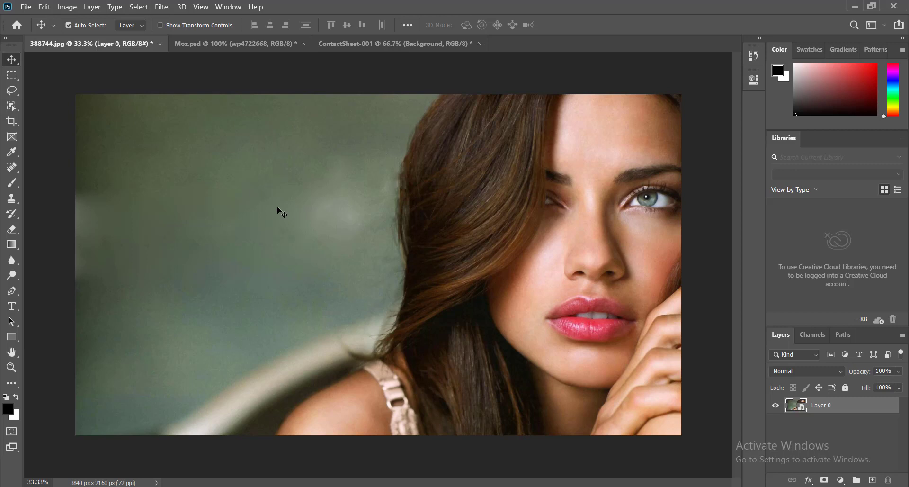
Start the Contact Sheet II automation in Photoshop with Folder as the source image type
left_click(30, 8)
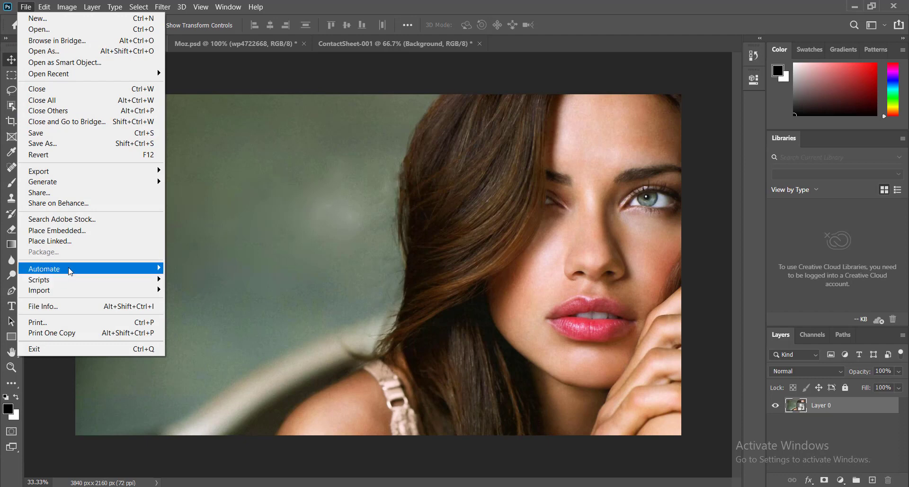
mouse_move(70, 271)
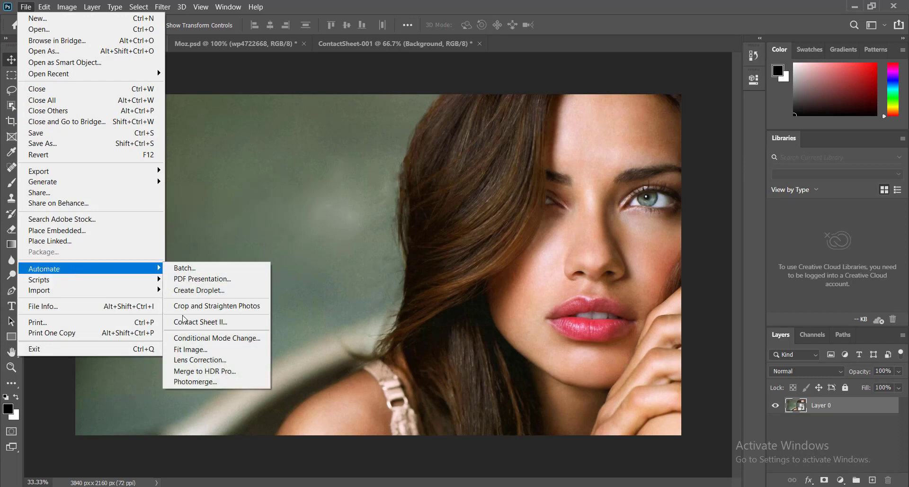
left_click(226, 325)
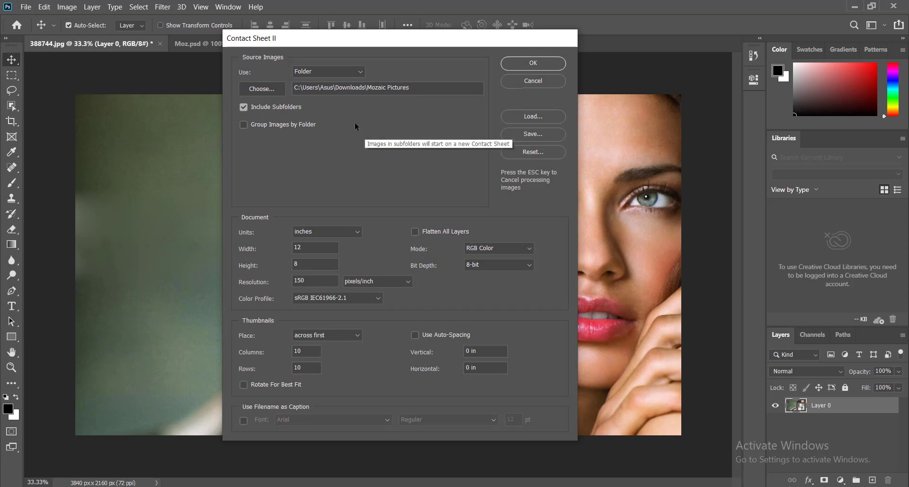
left_click(324, 72)
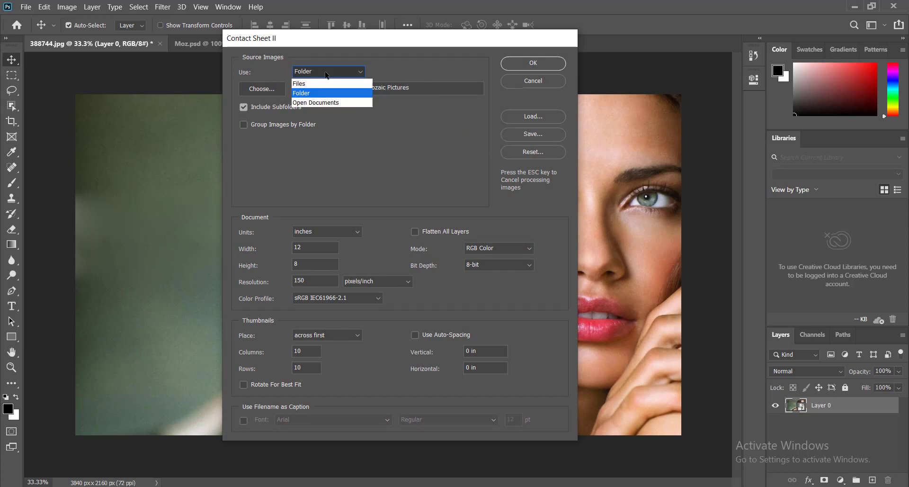
left_click(315, 93)
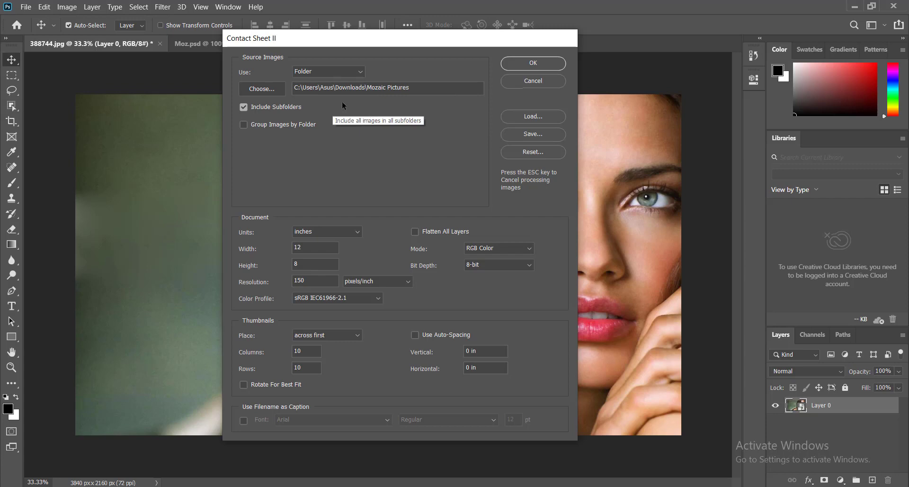
Choose the Mozaic Pictures folder in Downloads as the image source, with subfolders included
left_click(261, 90)
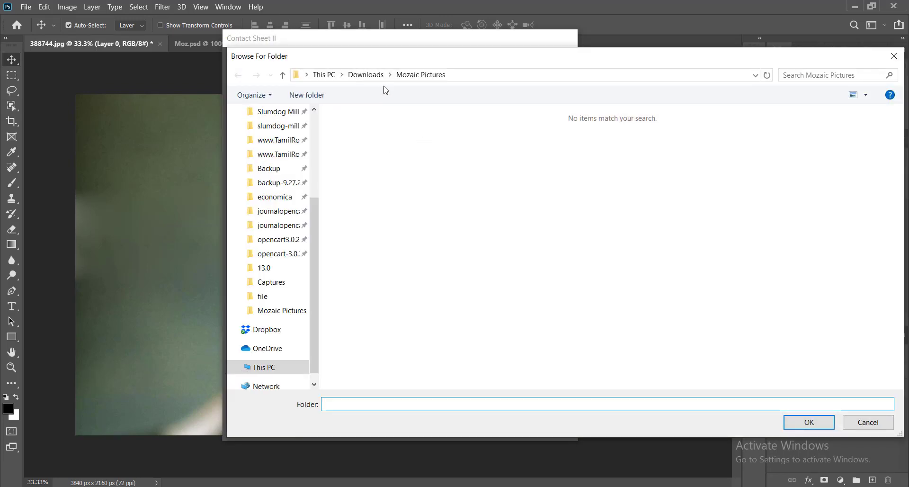
left_click(374, 76)
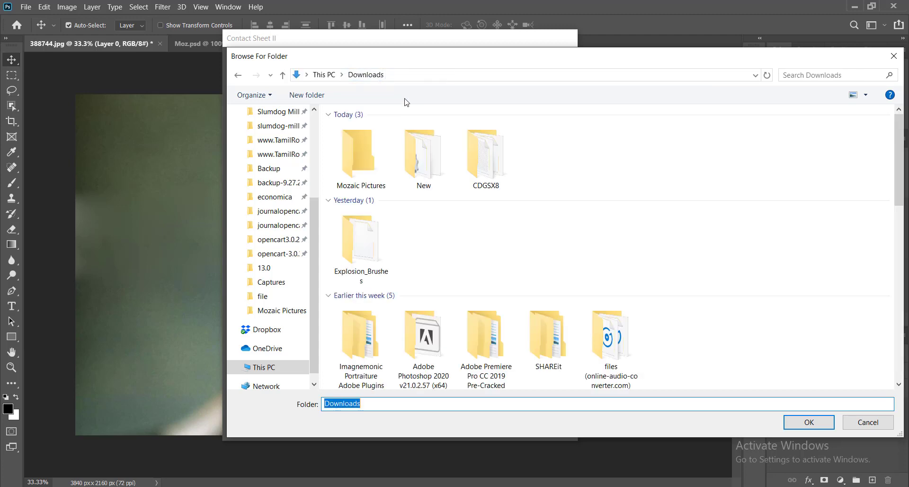
left_click(358, 160)
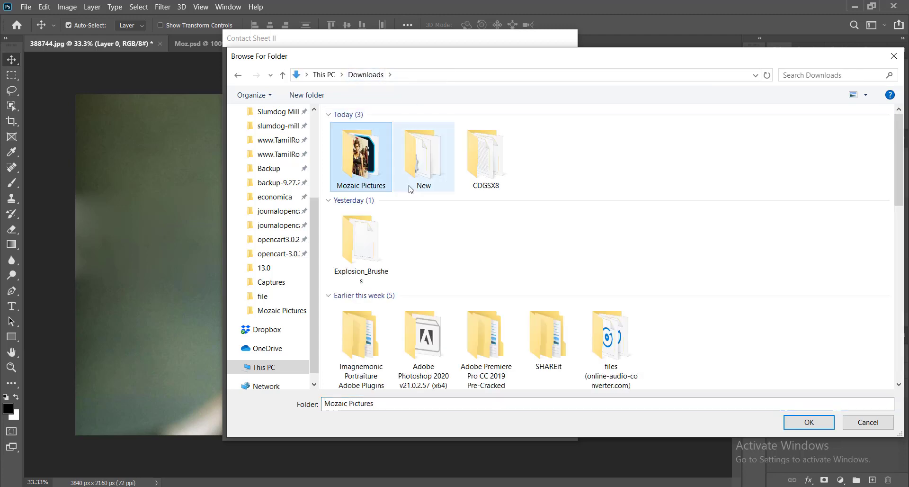
left_click(797, 428)
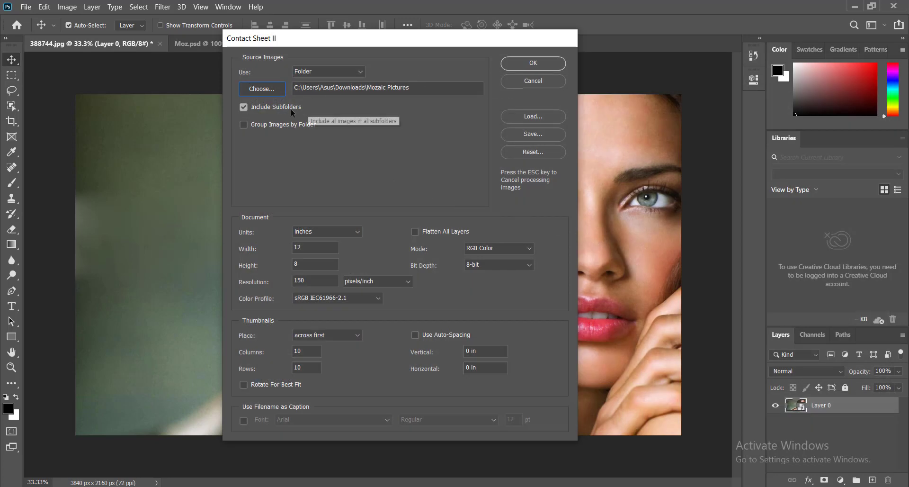
left_click(243, 108)
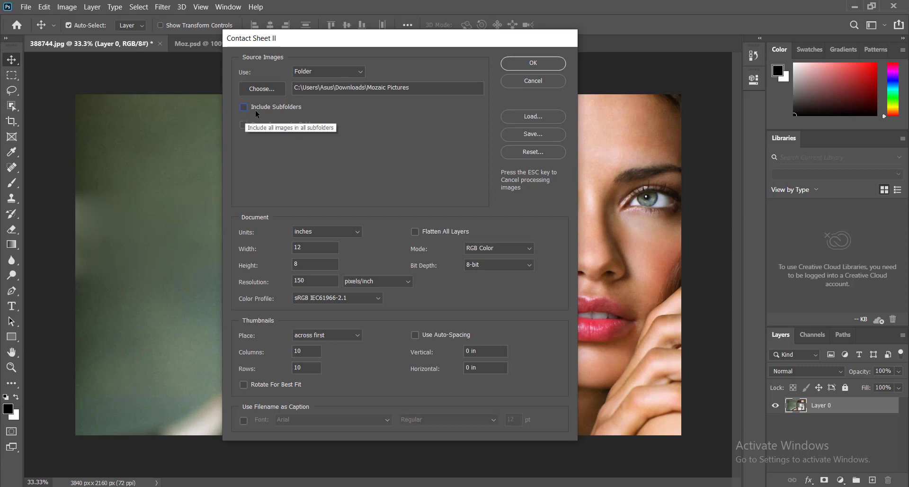
left_click(242, 107)
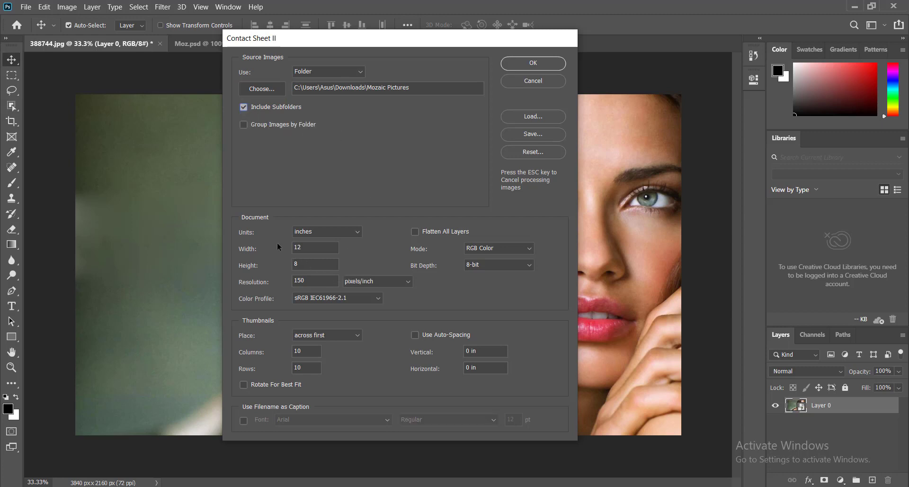
Check the contact sheet's document units, width, height and resolution settings
left_click(335, 234)
left_click(338, 232)
left_click(301, 249)
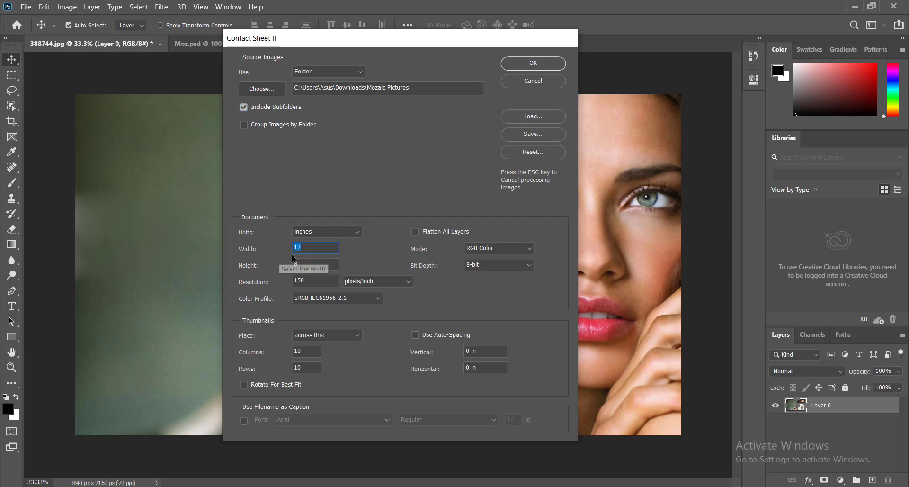
left_click(306, 268)
left_click(296, 281)
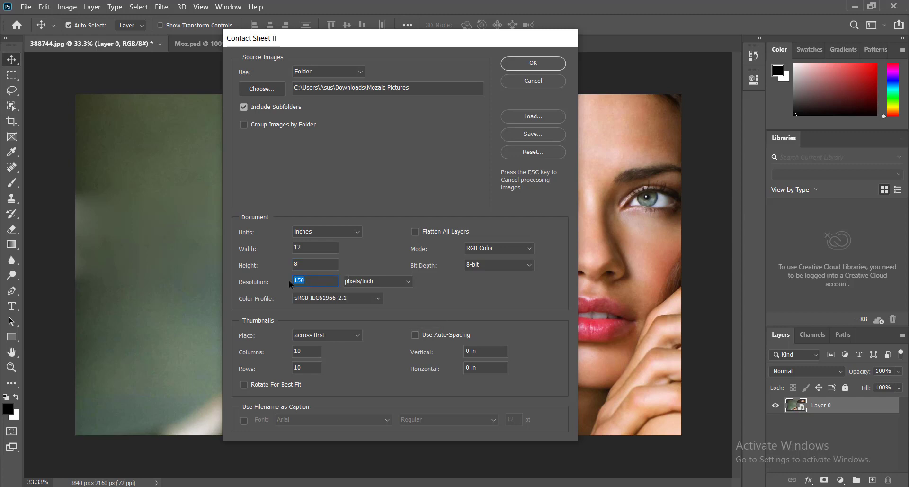
left_click(320, 283)
Set the thumbnails to be placed across first in a grid of 10 columns and 10 rows
left_click(346, 335)
left_click(336, 347)
left_click_drag(307, 351, 288, 350)
left_click(301, 368)
left_click(308, 354)
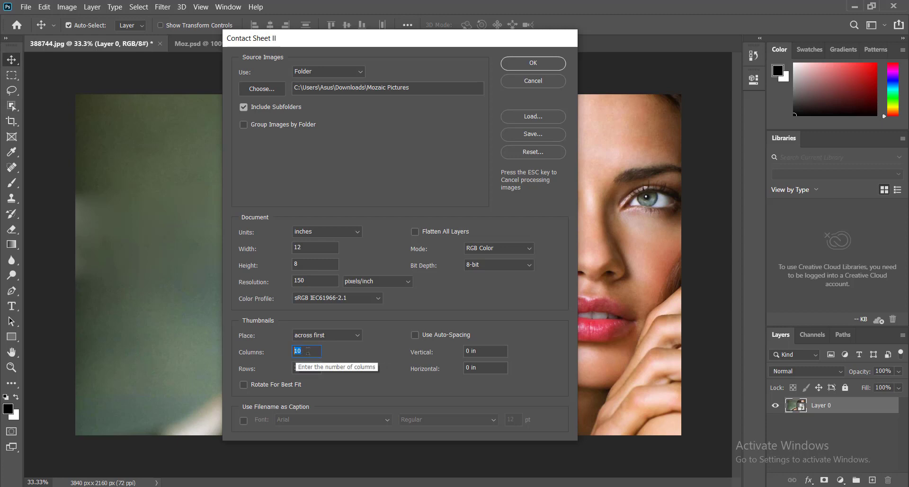
left_click_drag(305, 366, 292, 367)
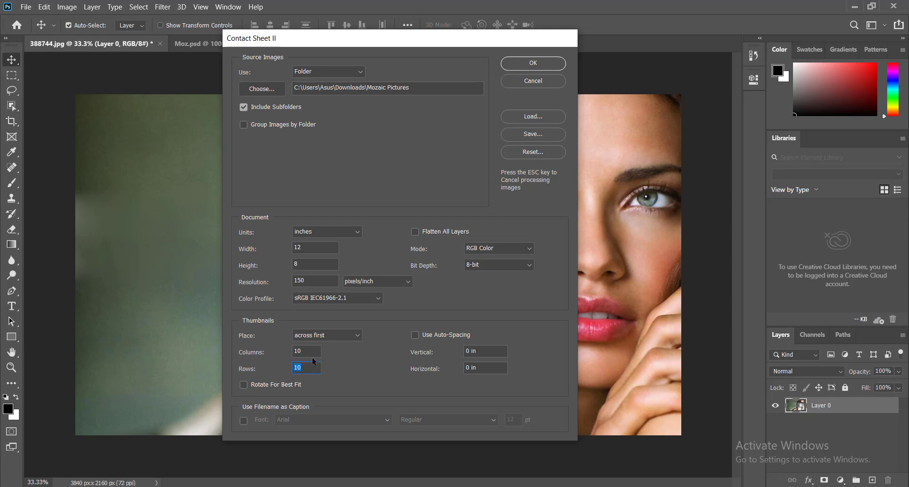
left_click(308, 351)
double_click(311, 370)
left_click(305, 351)
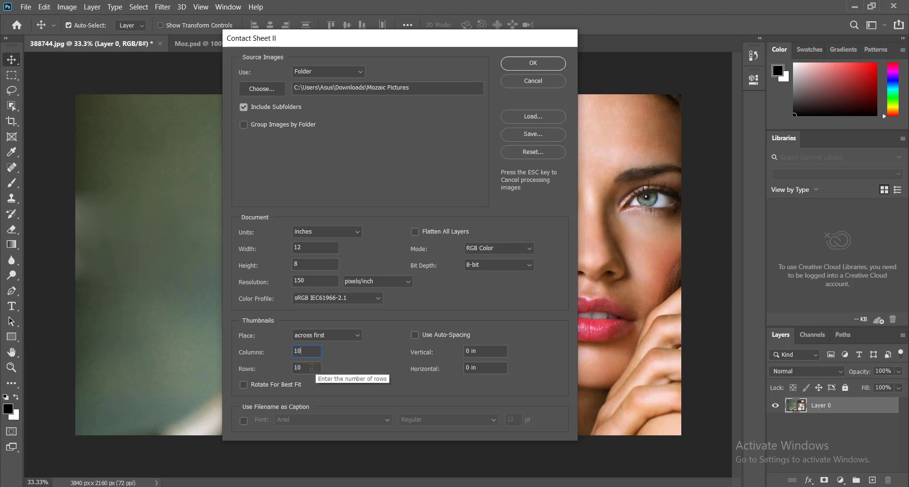
key("Tab")
double_click(300, 354)
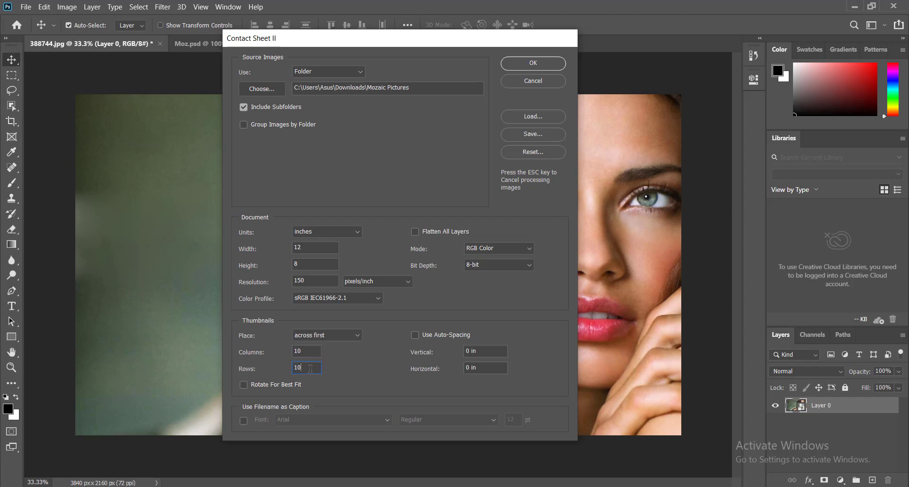
left_click(318, 368)
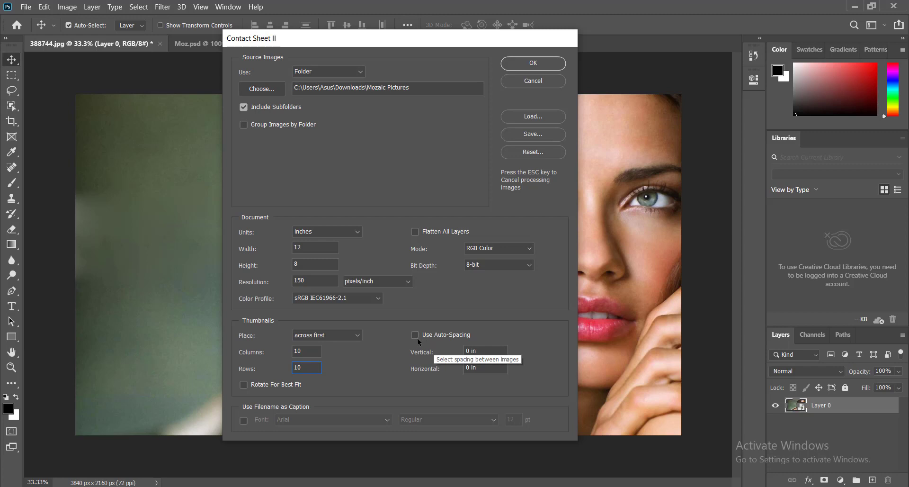
Use 0 in vertical and horizontal thumbnail spacing without auto-spacing, and generate the contact sheet
left_click(486, 351)
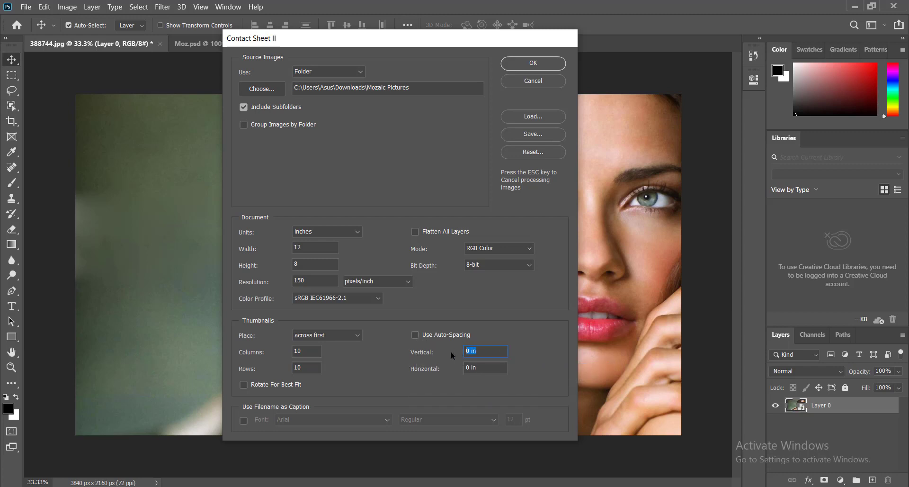
left_click(480, 367)
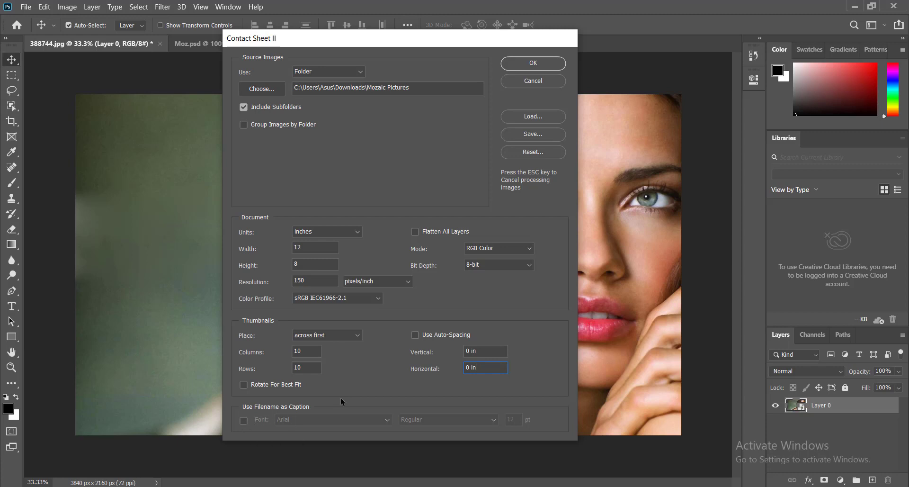
left_click(516, 66)
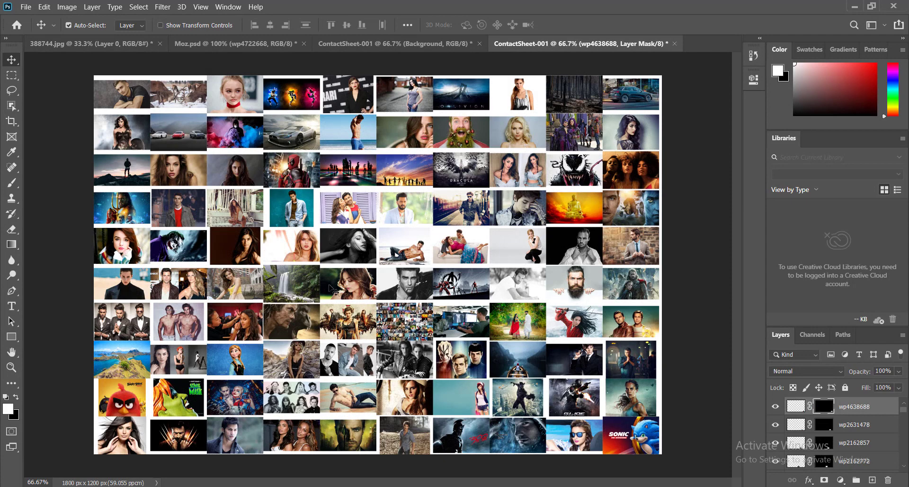
Examine the individual image layers of the generated contact sheet, selecting the wp2162857 layer
left_click(855, 442)
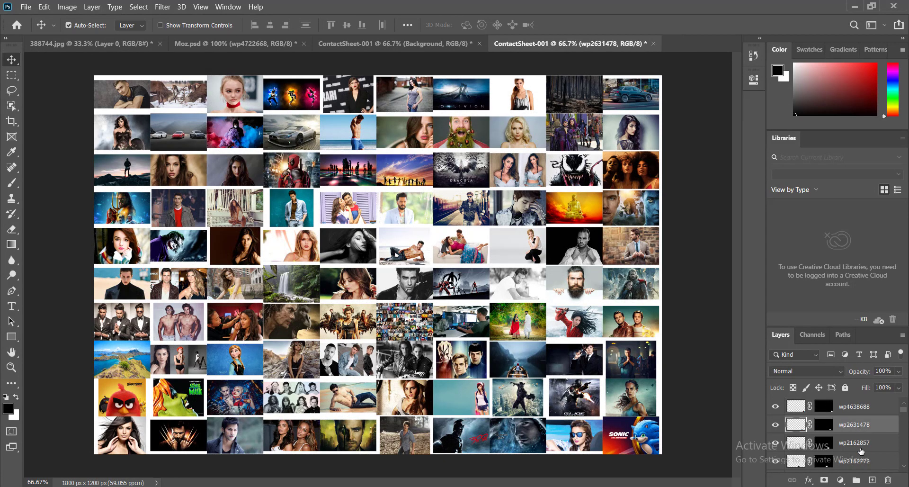
scroll(848, 440, "down", 3)
scroll(846, 440, "down", 5)
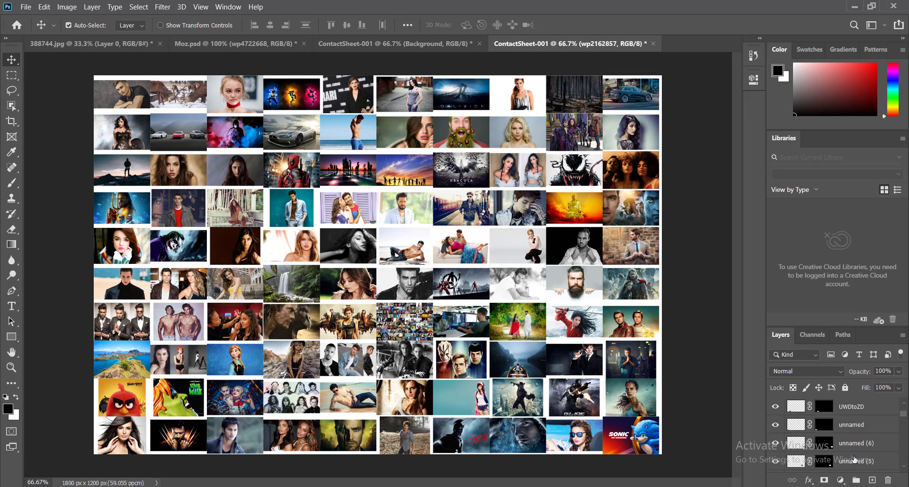
scroll(852, 449, "down", 8)
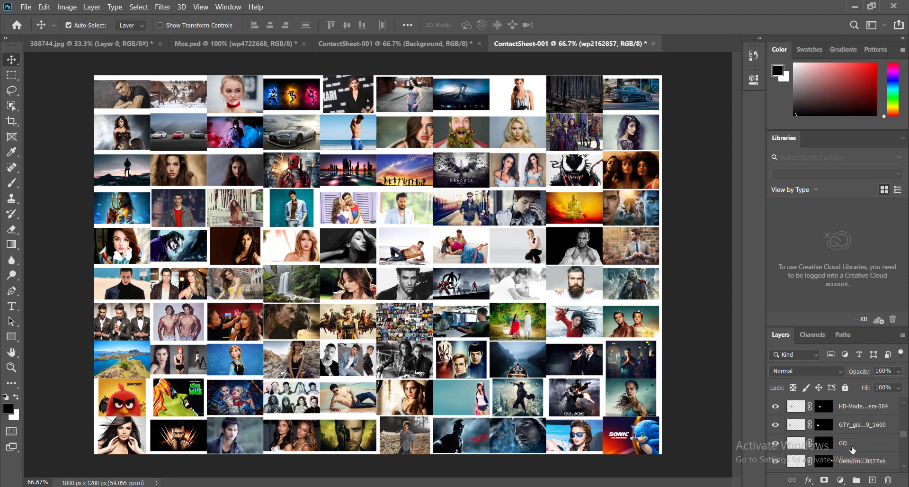
scroll(863, 442, "down", 3)
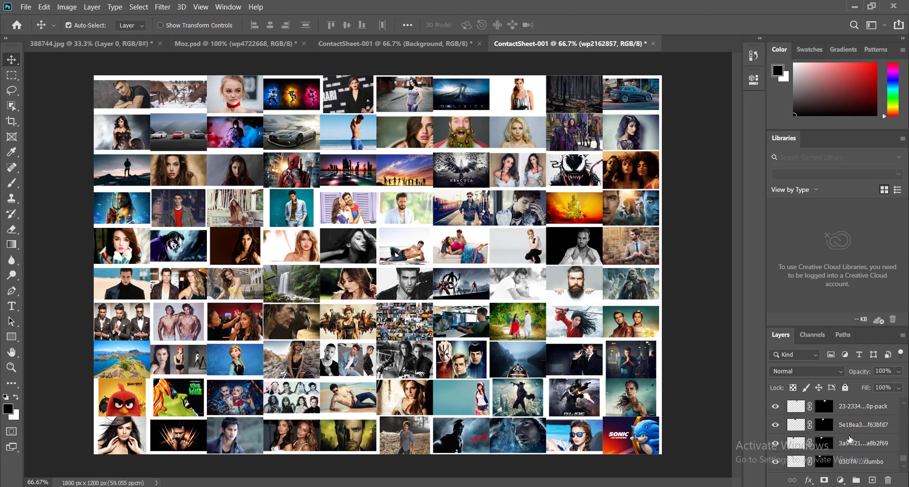
scroll(850, 440, "up", 5)
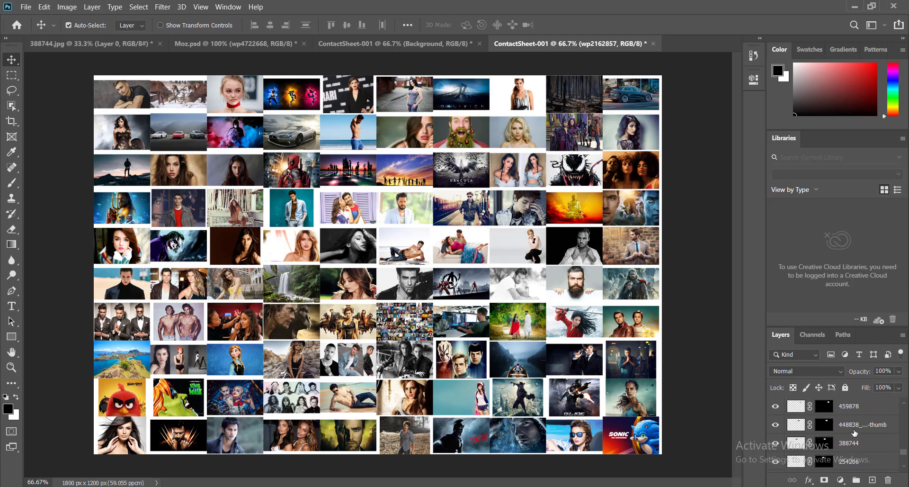
scroll(861, 432, "down", 5)
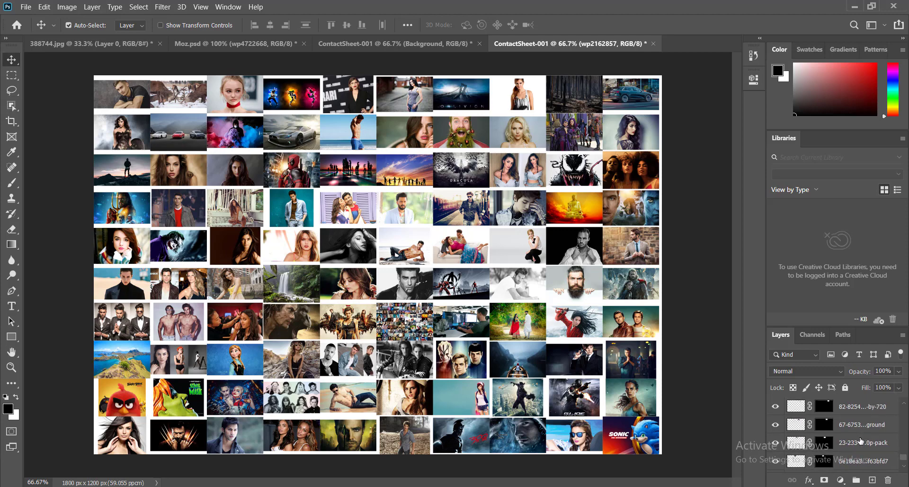
scroll(851, 444, "up", 5)
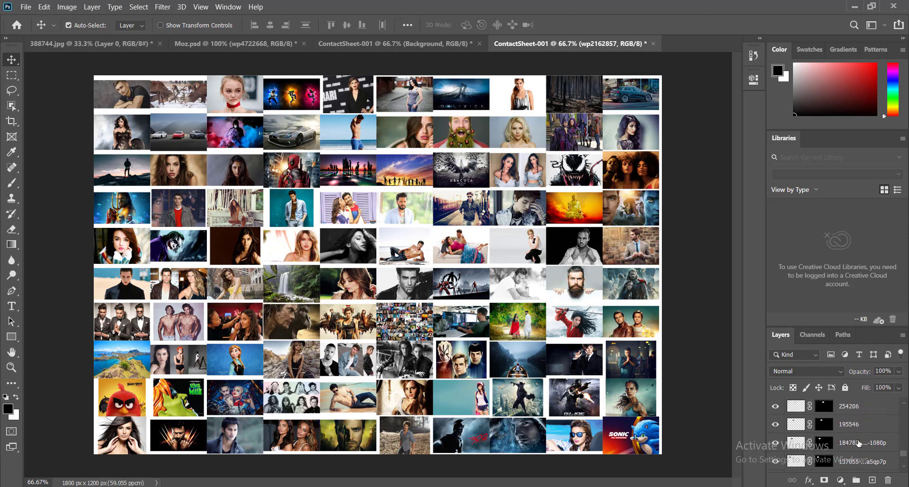
scroll(855, 428, "up", 3)
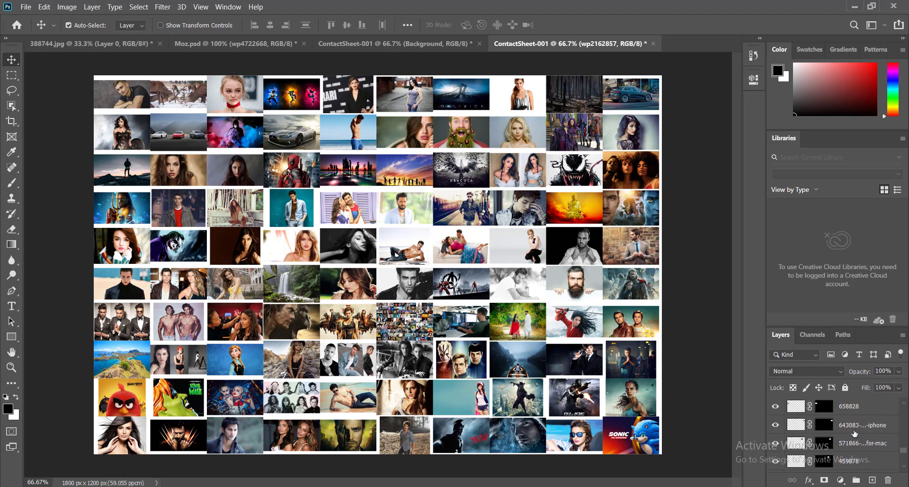
scroll(854, 429, "up", 4)
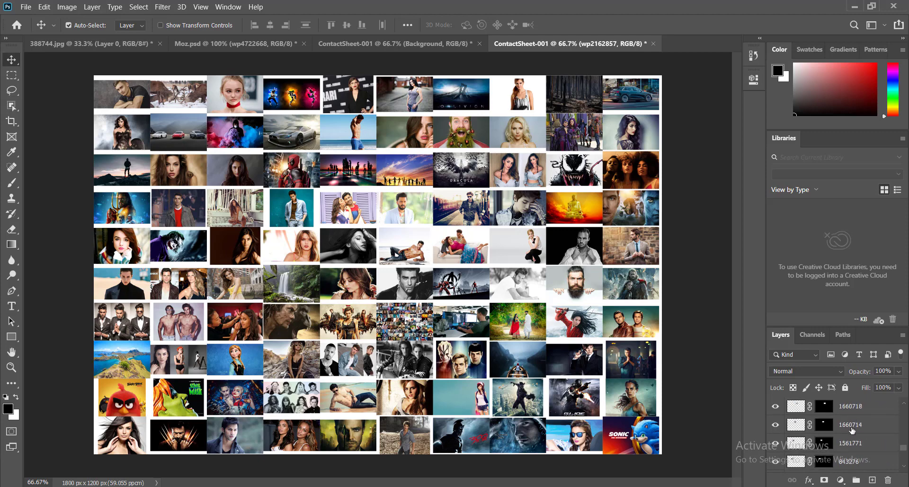
scroll(861, 428, "up", 5)
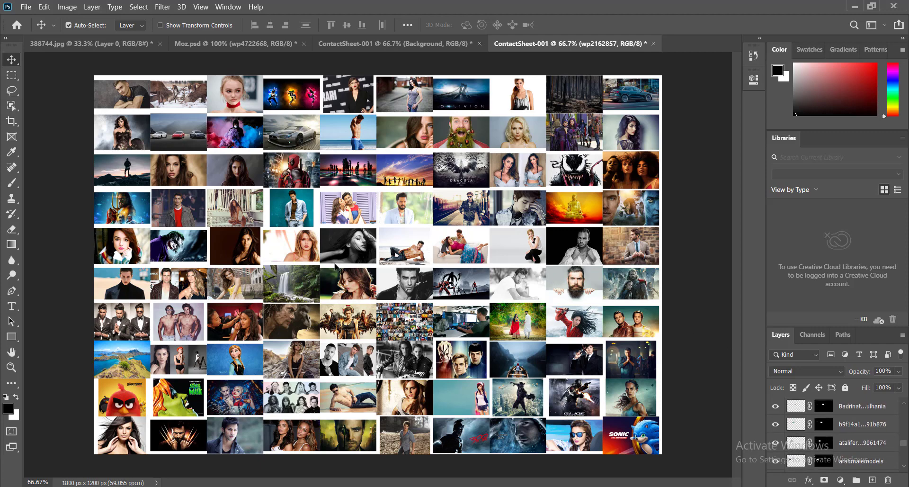
scroll(858, 431, "up", 6)
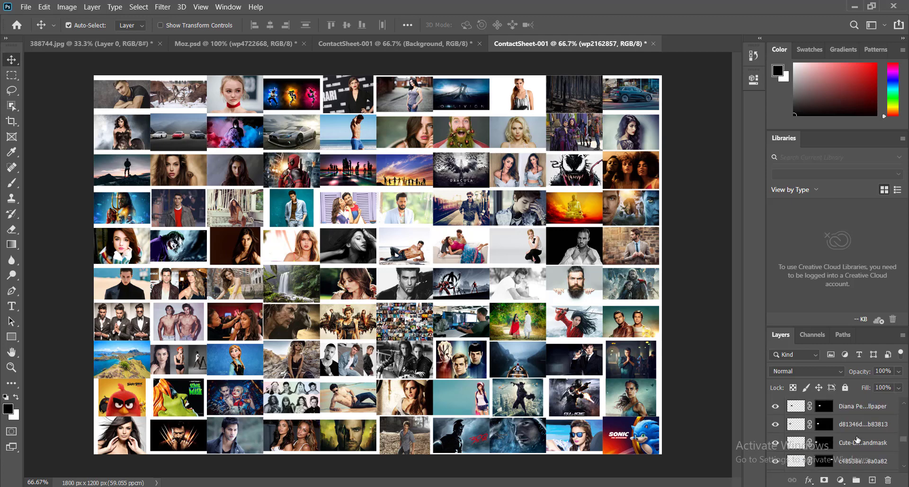
Examine the remaining picture layers down to the Background layer, and select the Sonic picture at the end of the last row
scroll(861, 439, "down", 4)
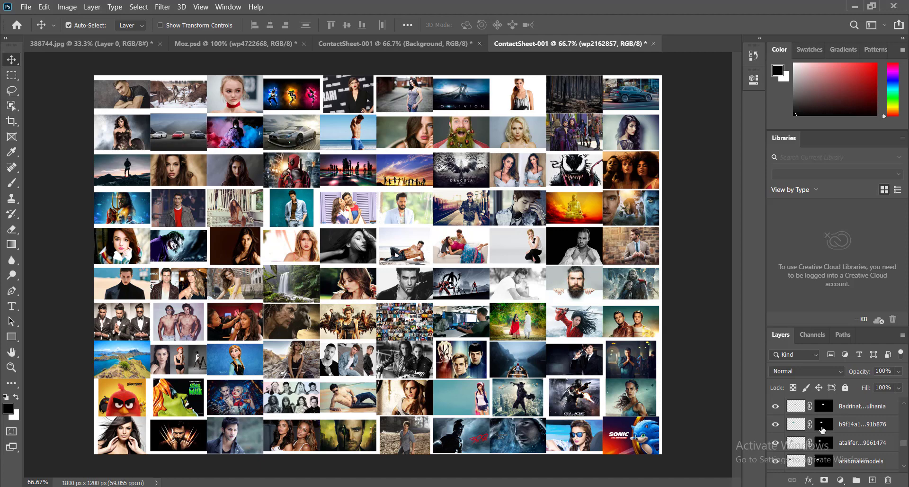
scroll(839, 449, "down", 10)
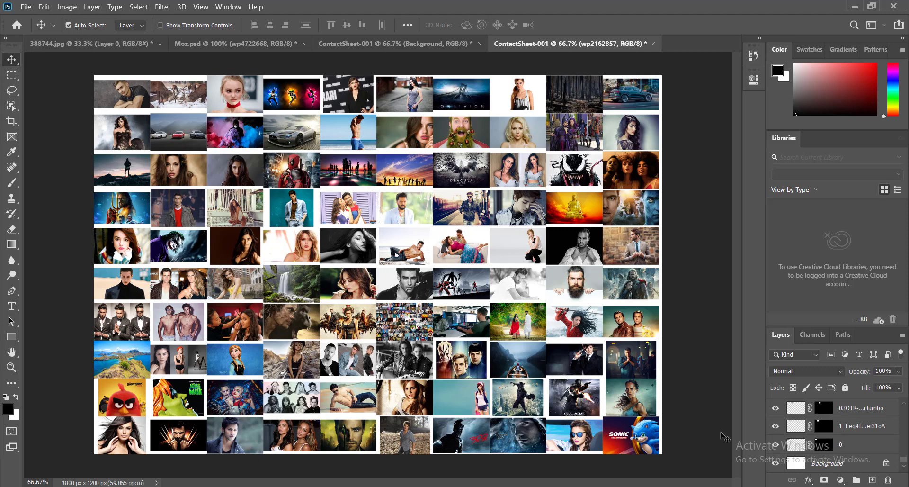
left_click(621, 434)
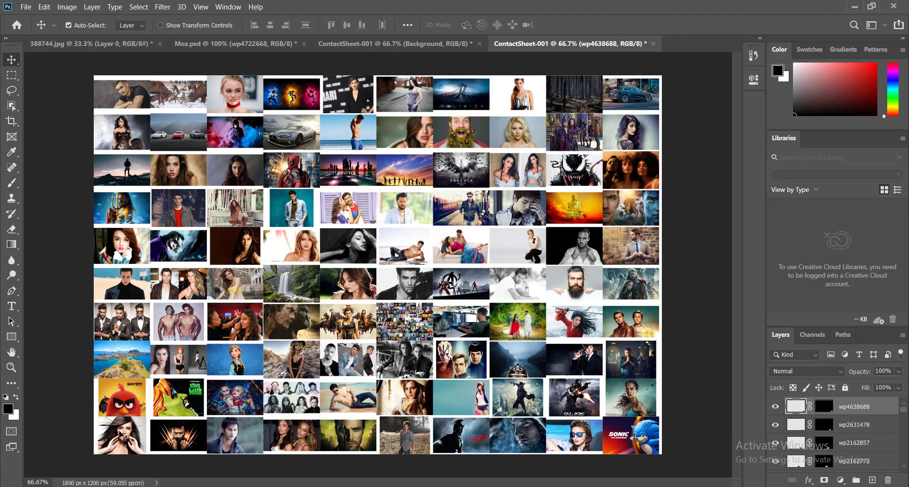
Select the dark-haired woman's picture in the last row's first cell and unlink its layer from its mask
left_click(125, 438)
key("ctrl+plus")
key("ctrl+plus")
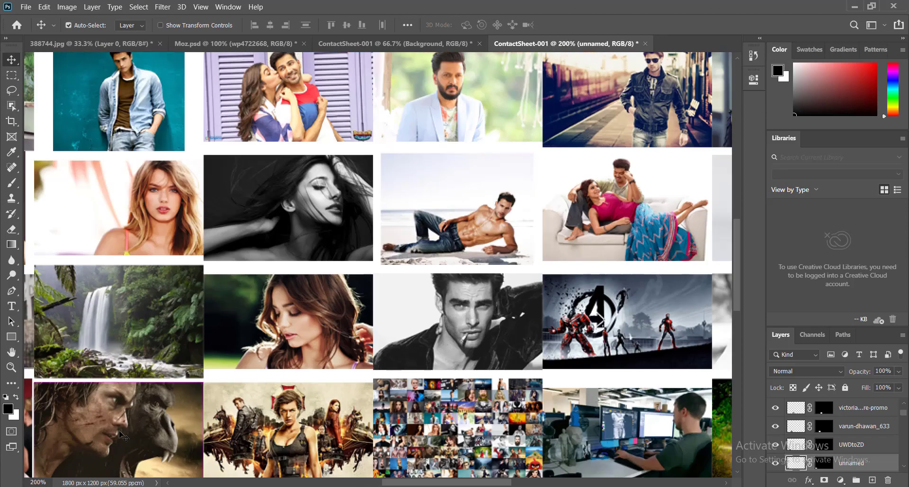
left_click_drag(205, 377, 474, 123)
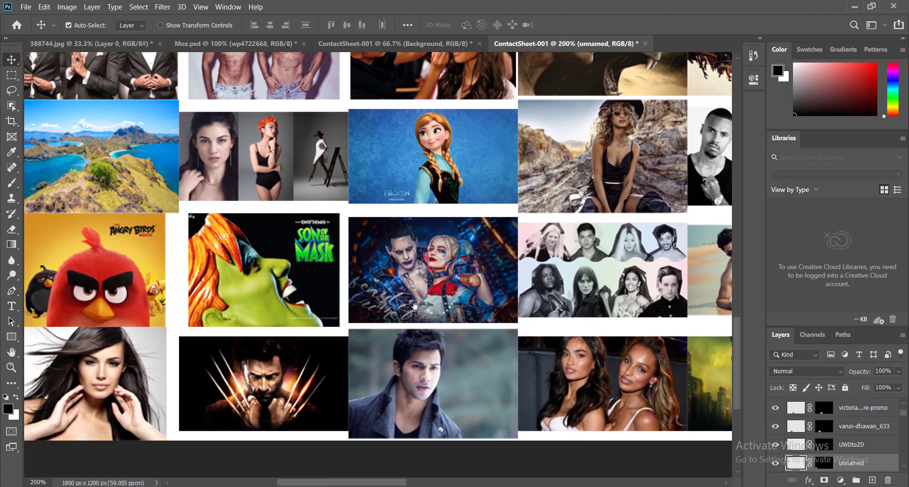
left_click_drag(271, 391, 377, 382)
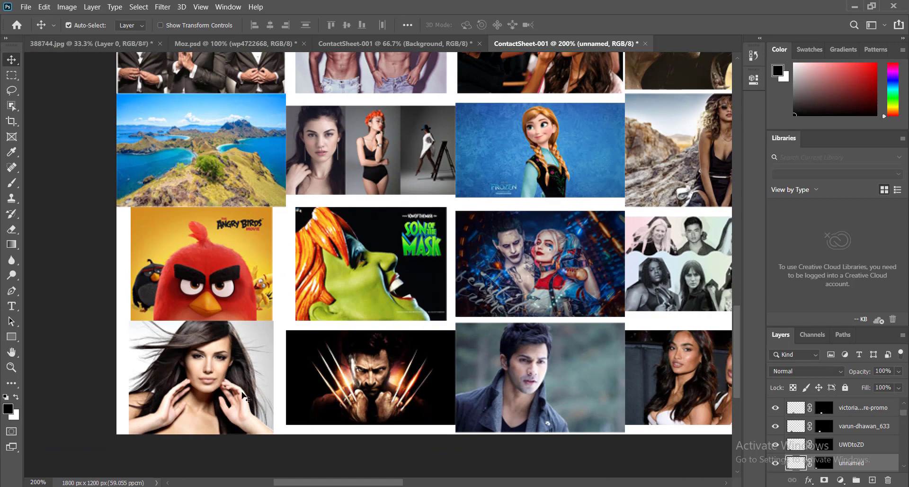
key("ctrl+minus")
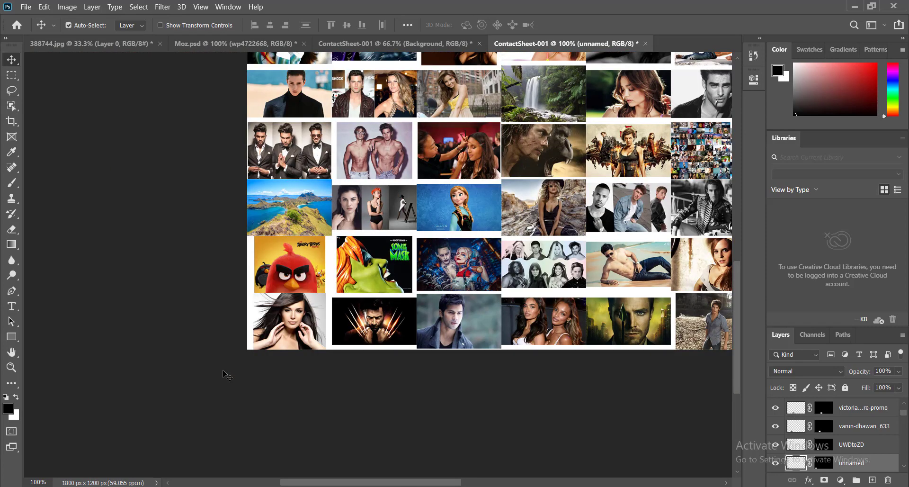
key("ctrl+plus")
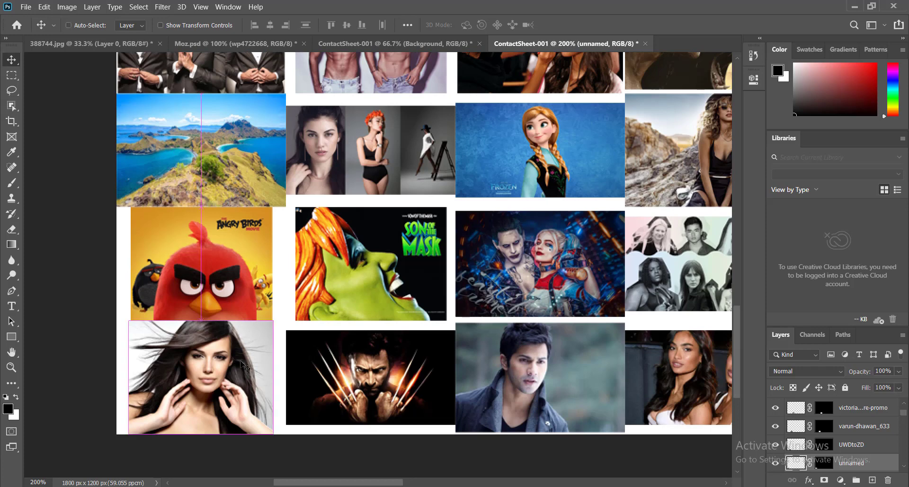
key("ctrl+t")
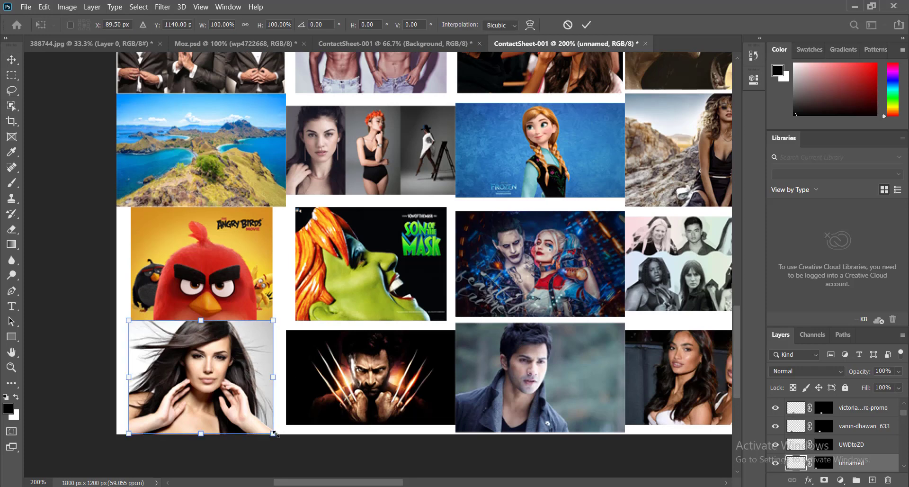
mouse_move(273, 434)
left_mouse_down()
mouse_move(290, 447)
mouse_move(273, 434)
left_mouse_up()
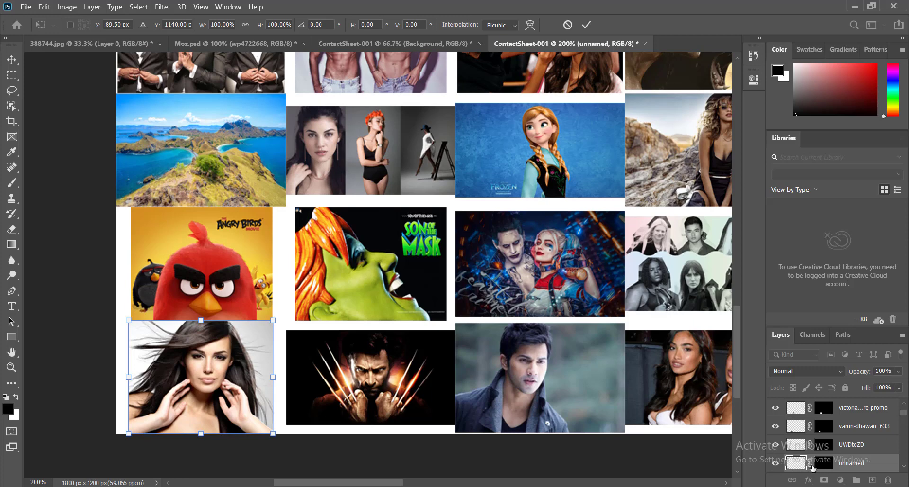
key("Return")
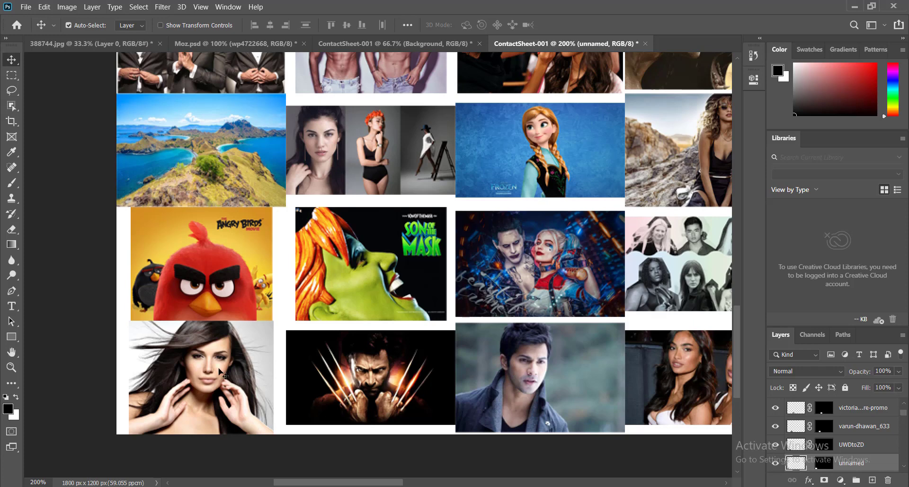
Enlarge the dark-haired woman's picture proportionally until it fills its grid cell
key("ctrl+t")
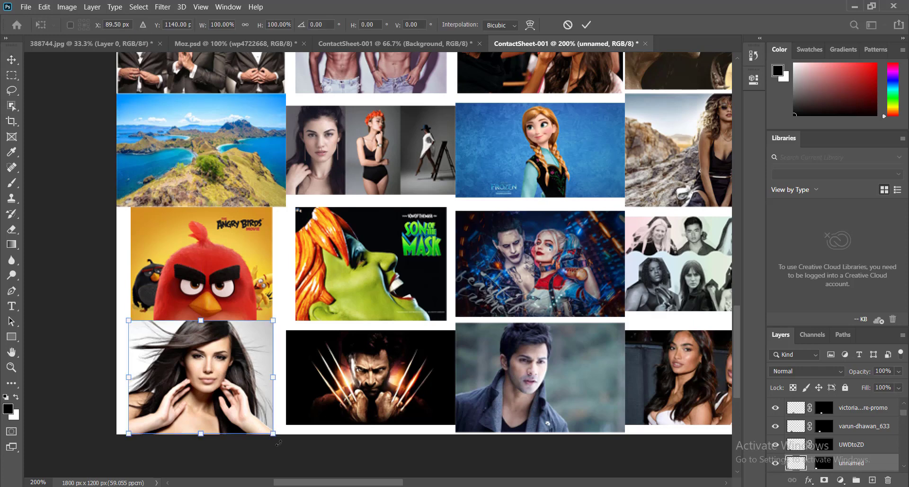
left_click_drag(274, 434, 296, 441)
key("Return")
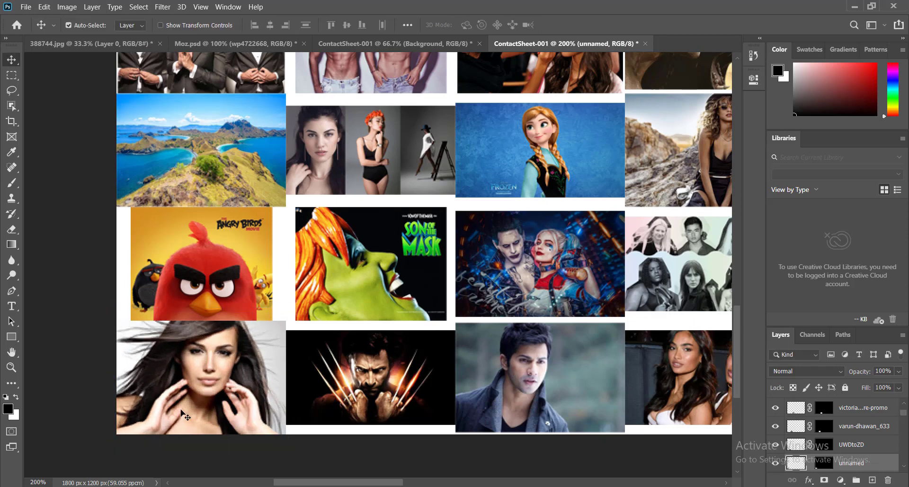
Unlink the mask of the The-Angry-Birds-Movie-2016-HD-Wallpaper-1 layer and enlarge its picture to about 129% so it fills the cell
right_click(194, 255)
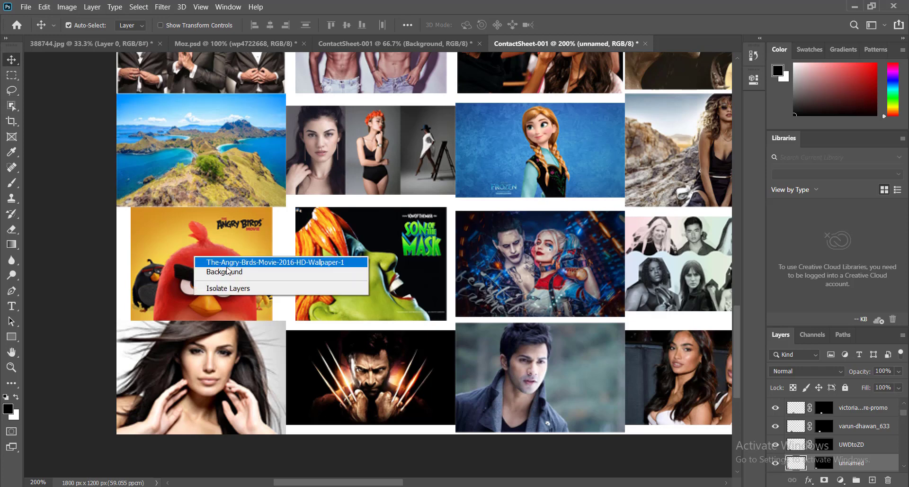
left_click(228, 264)
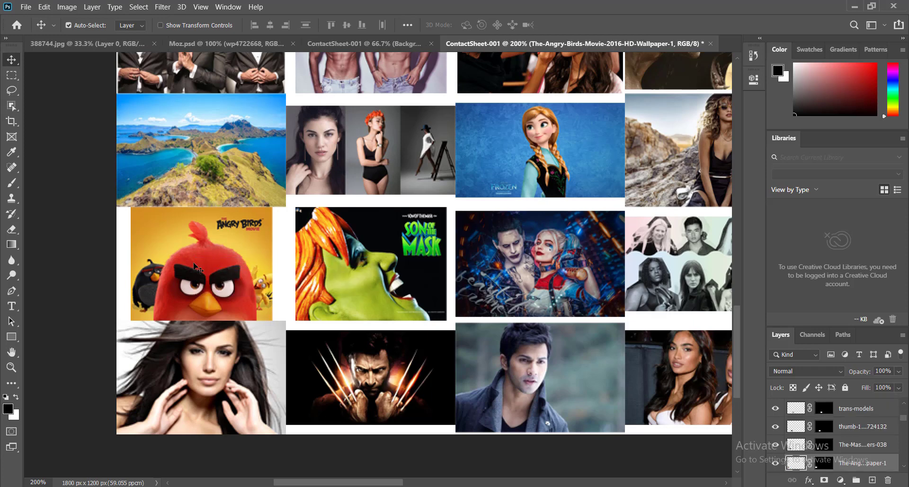
left_click(809, 464)
key("ctrl+t")
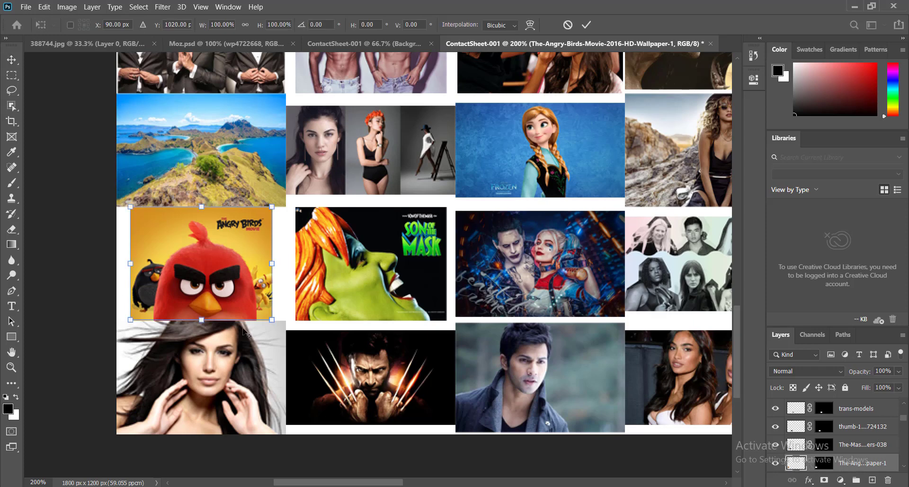
left_click_drag(274, 321, 300, 328)
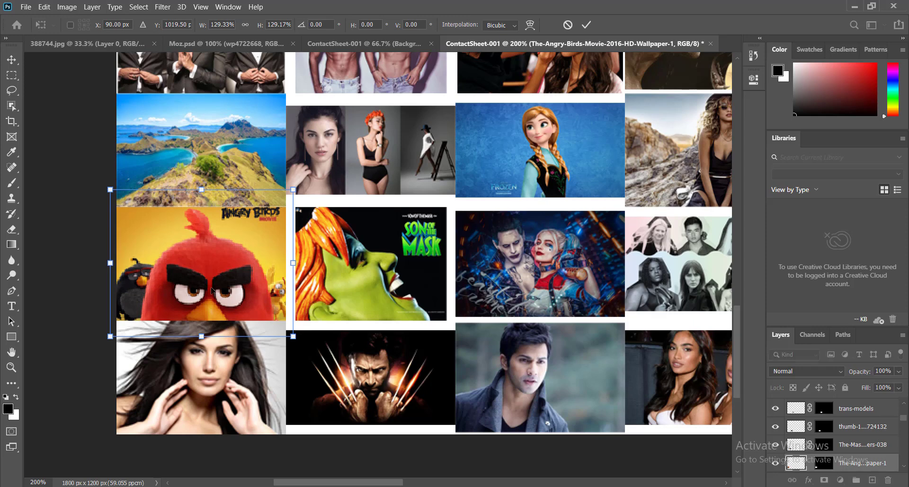
key("Return")
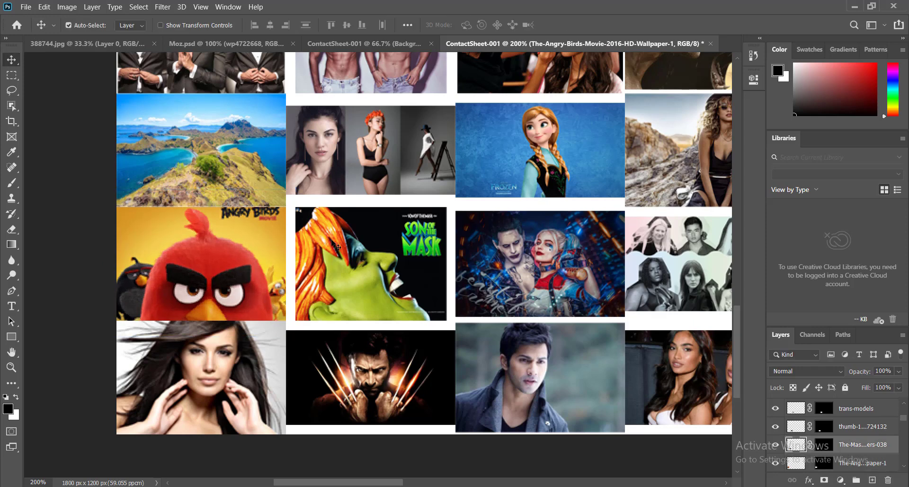
Enlarge the Son of the Mask picture inside its unlinked mask until it fills the grid cell
left_click(332, 301, "ctrl")
key("ctrl+t")
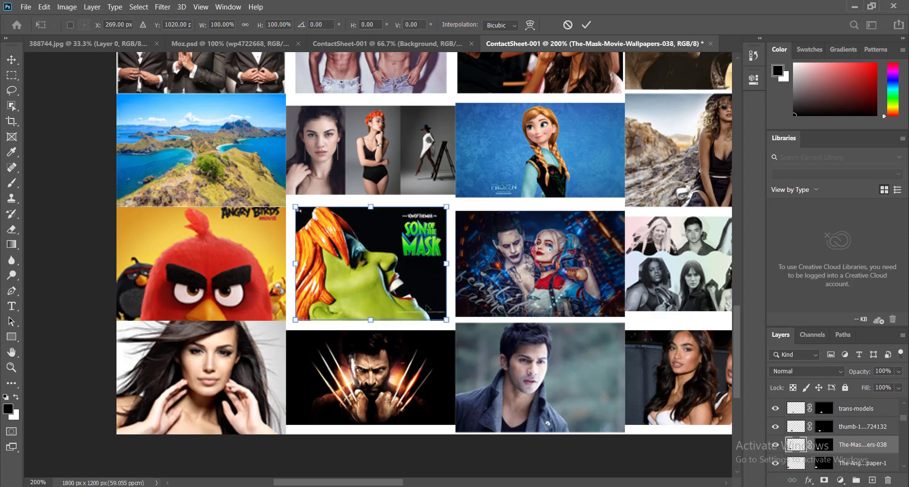
left_click_drag(446, 321, 468, 335)
key("ctrl+z")
left_click_drag(447, 320, 462, 332)
key("Return")
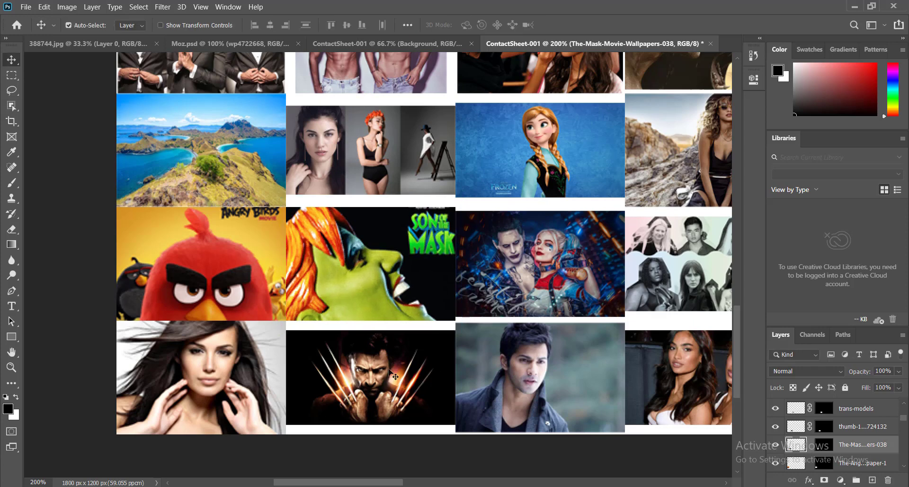
Unlink the mask of the UWDtoZD layer and enlarge its Wolverine picture to about 125% so it fills the cell
left_click(414, 405, "ctrl")
key("ctrl+t")
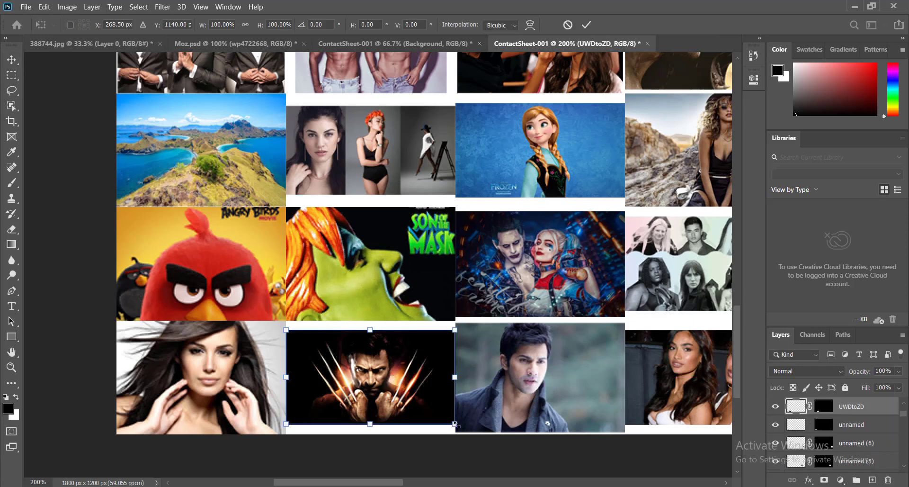
left_click_drag(456, 423, 470, 433)
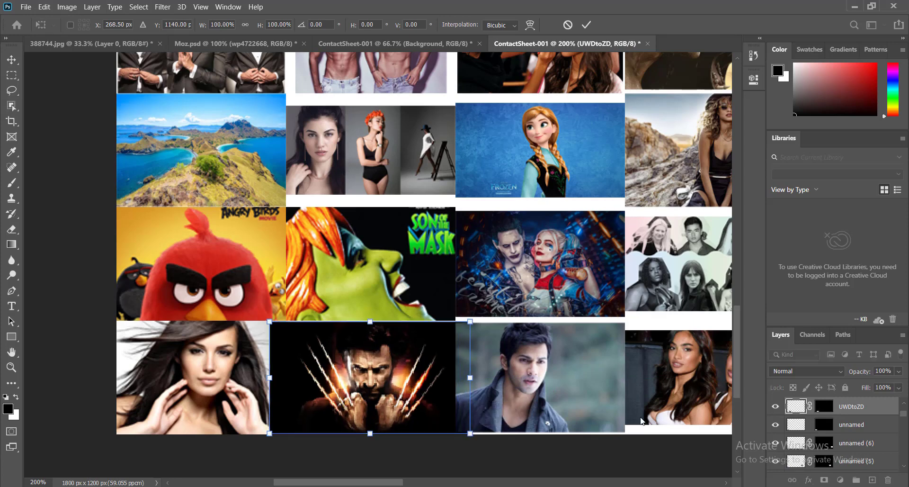
key("Escape")
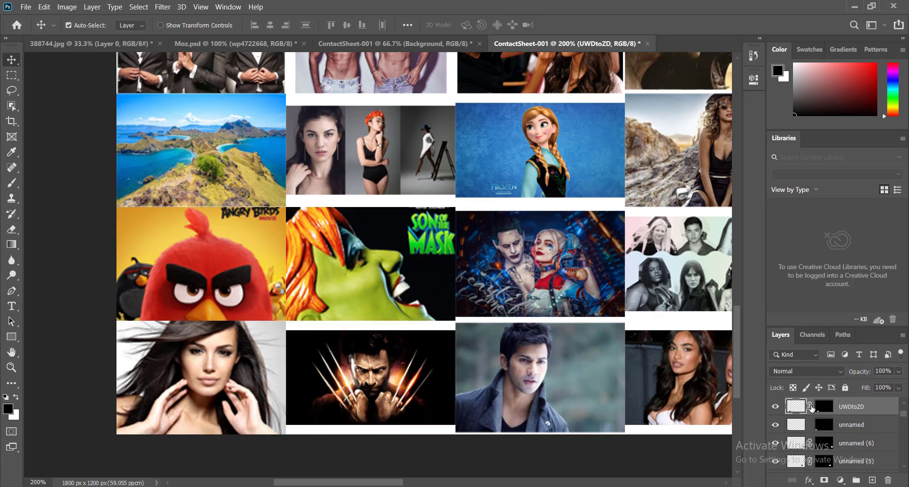
key("ctrl+t")
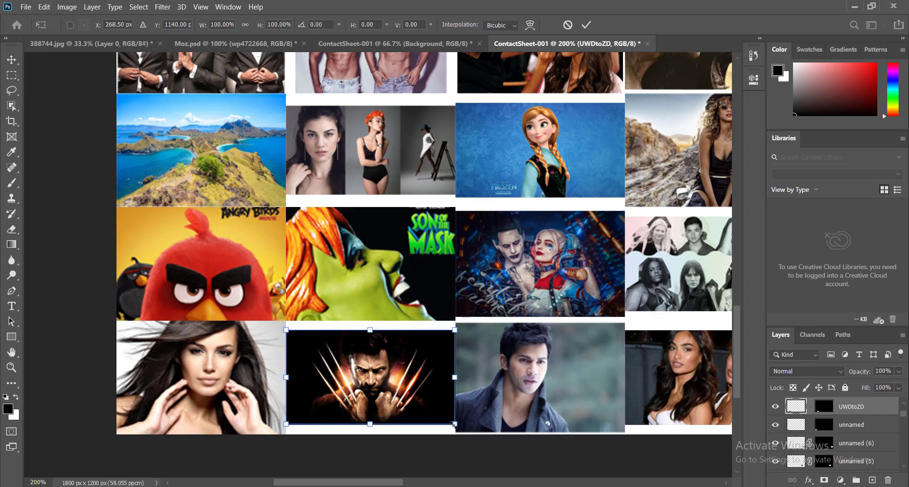
left_click_drag(453, 424, 475, 438)
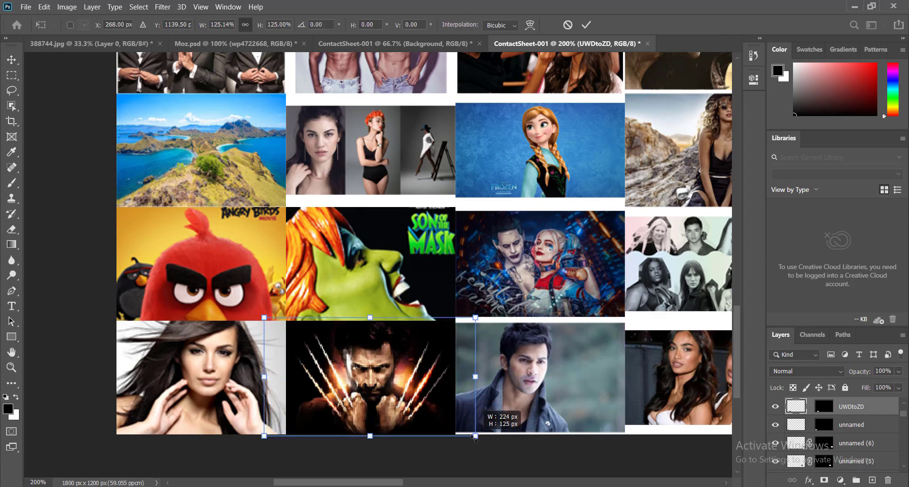
key("Escape")
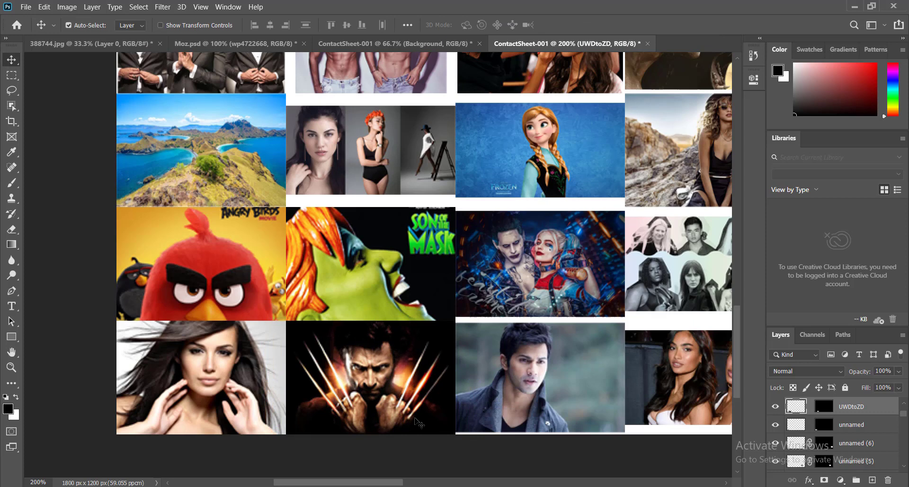
Review the contact sheet's enlarged pictures, and examine the picture grid in Moz.psd for comparison
left_click(812, 446)
scroll(365, 215, "down", 1)
scroll(365, 216, "up", 10)
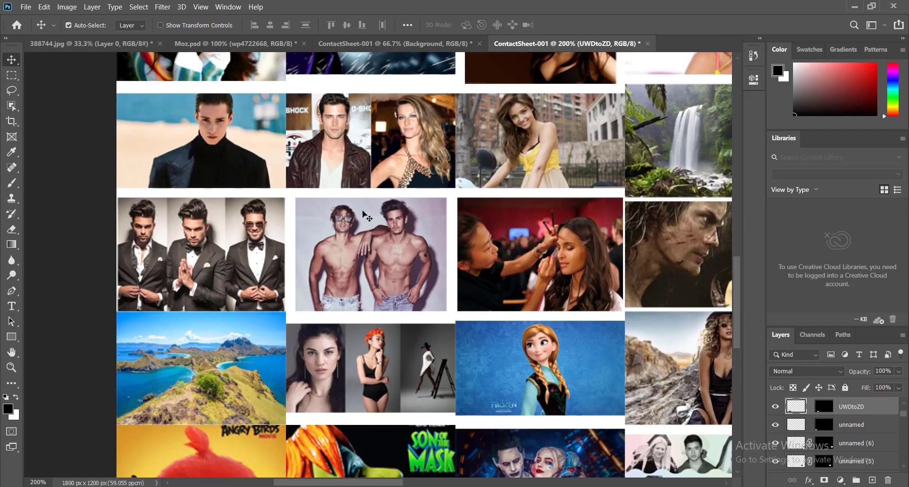
scroll(365, 215, "down", 1)
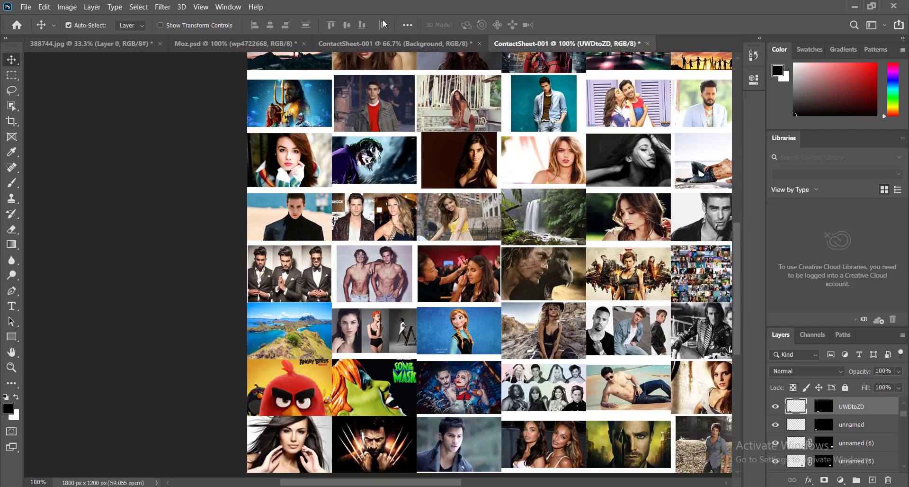
left_click(266, 42)
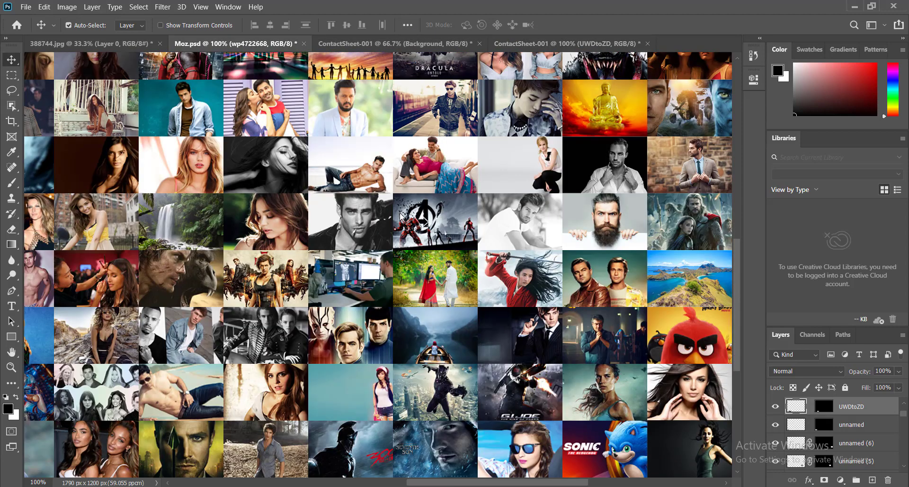
key("ctrl+plus")
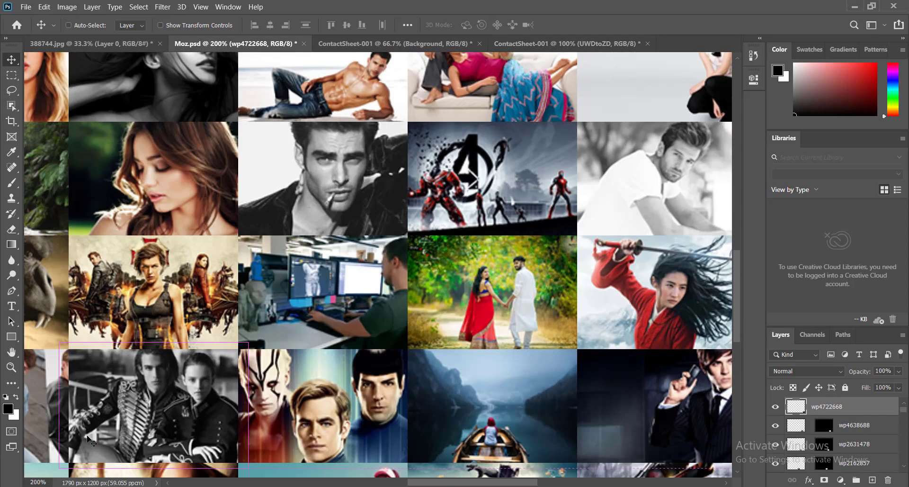
key("ctrl+minus")
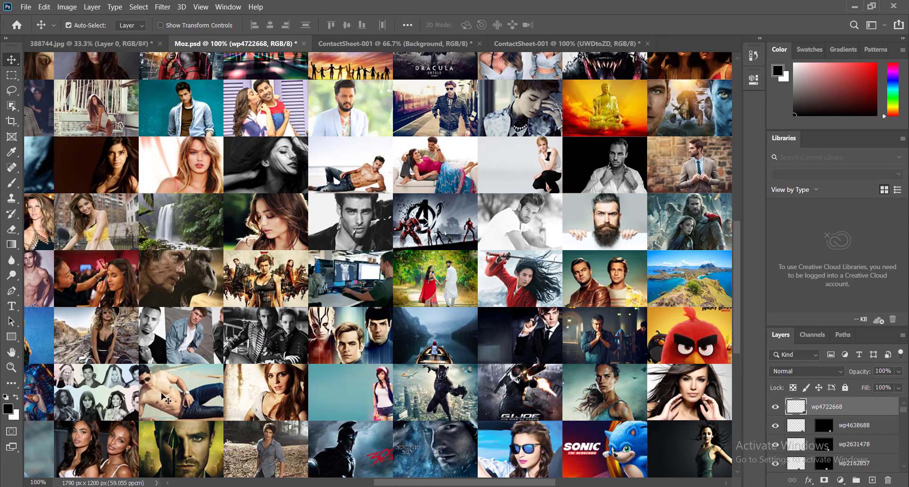
left_click_drag(191, 377, 432, 308)
left_click_drag(425, 213, 419, 396)
left_click_drag(361, 216, 387, 320)
left_click_drag(560, 331, 321, 221)
left_click_drag(579, 384, 418, 281)
left_click_drag(389, 180, 365, 227)
left_click_drag(246, 379, 402, 261)
left_click_drag(233, 406, 150, 284)
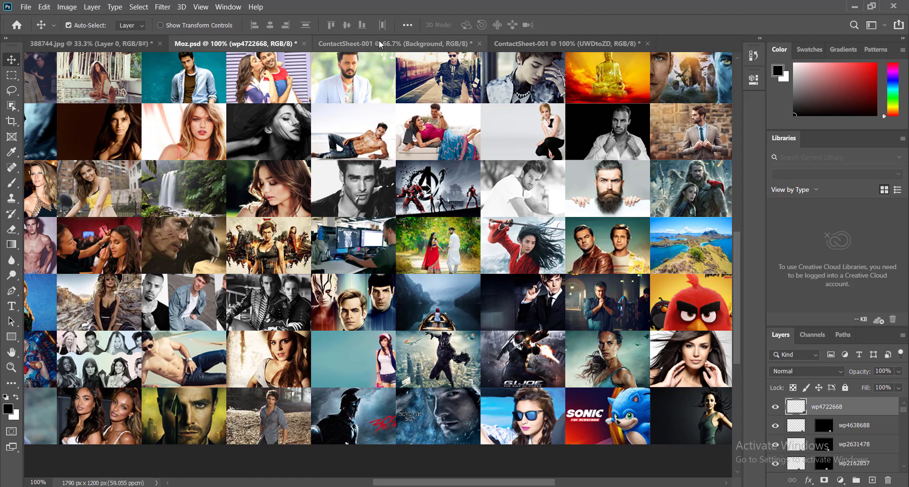
Crop the white strip off the outer edge of the contact sheet whose Background layer is active, reducing its width to 1790 px
left_click(393, 43)
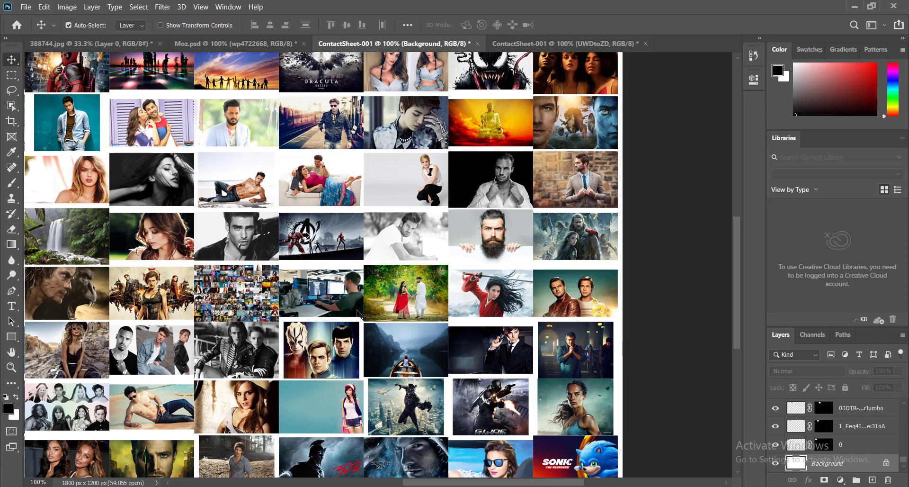
left_click(12, 121)
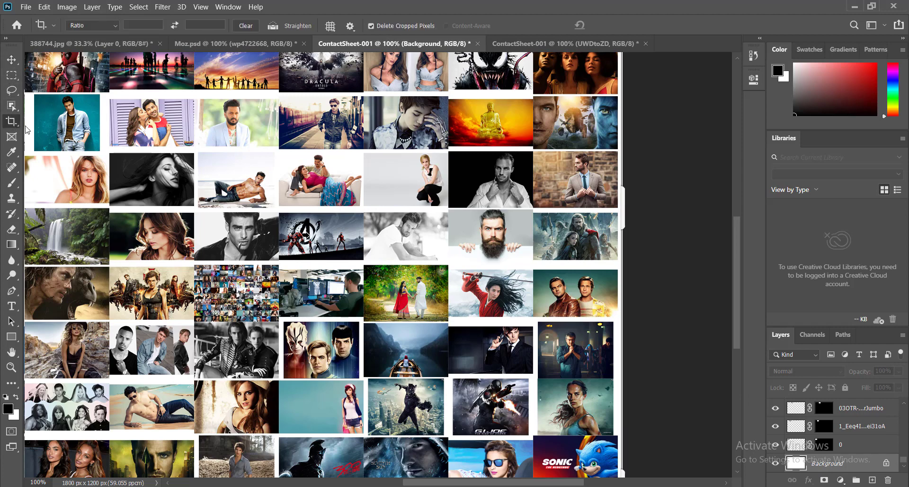
left_click_drag(624, 195, 620, 195)
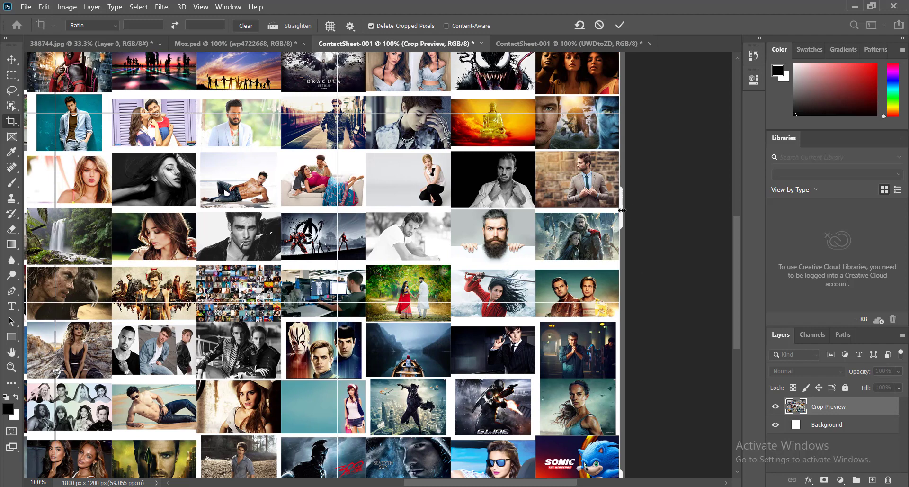
left_click_drag(621, 211, 622, 211)
key("Return")
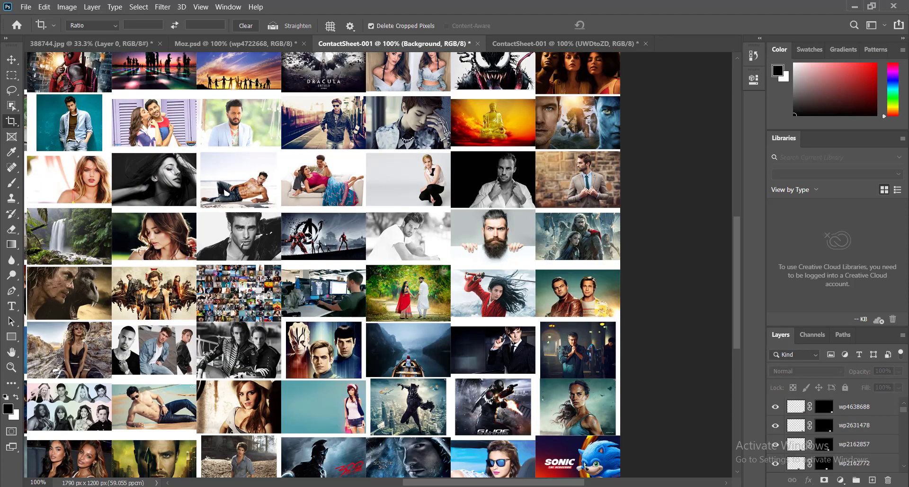
Enlarge the picture of the man with clasped hands, above the woman with the braid, until it fills its grid cell
left_click(12, 60)
left_click(601, 370)
key("ctrl+t")
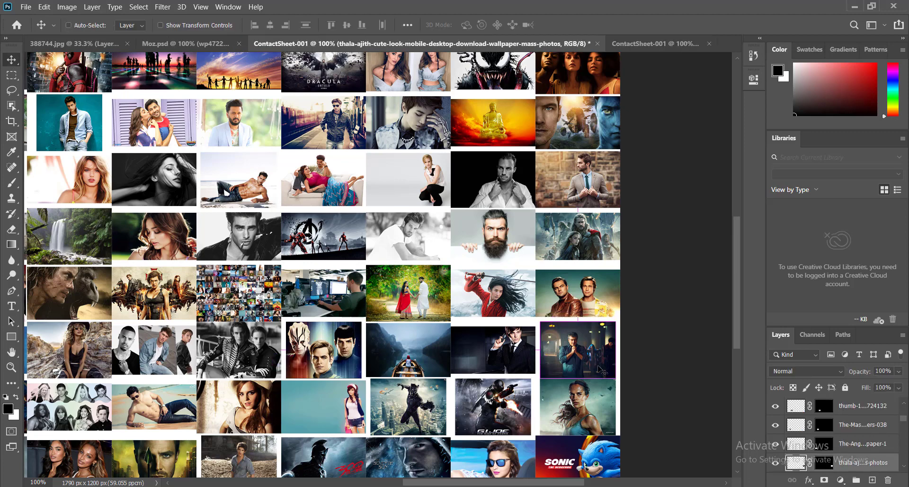
left_click_drag(616, 378, 629, 387)
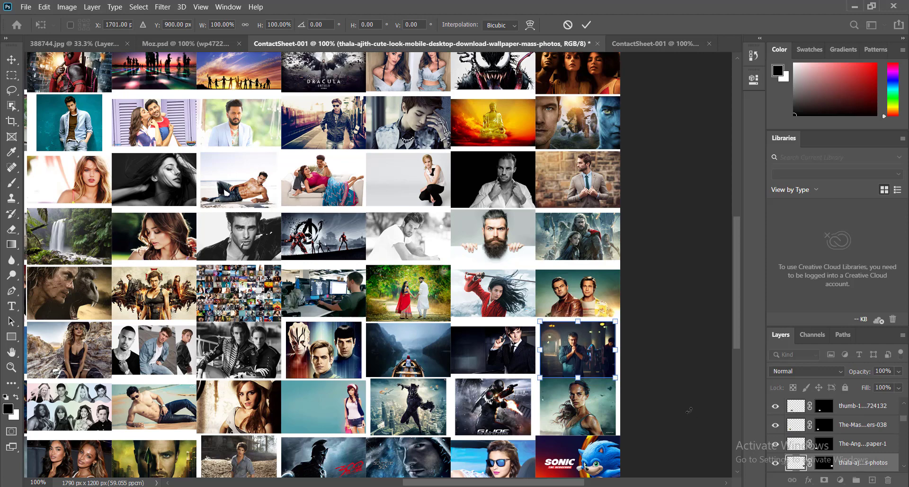
key("Escape")
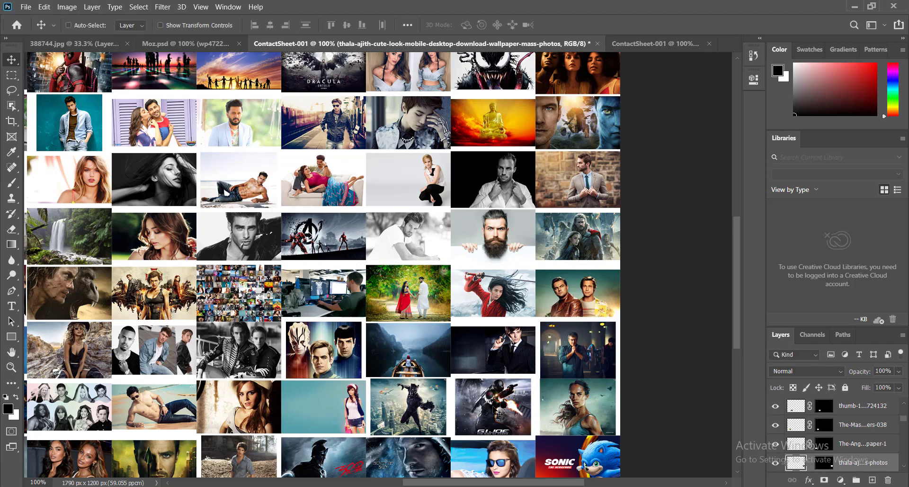
key("ctrl+t")
left_click_drag(618, 379, 628, 387)
key("Return")
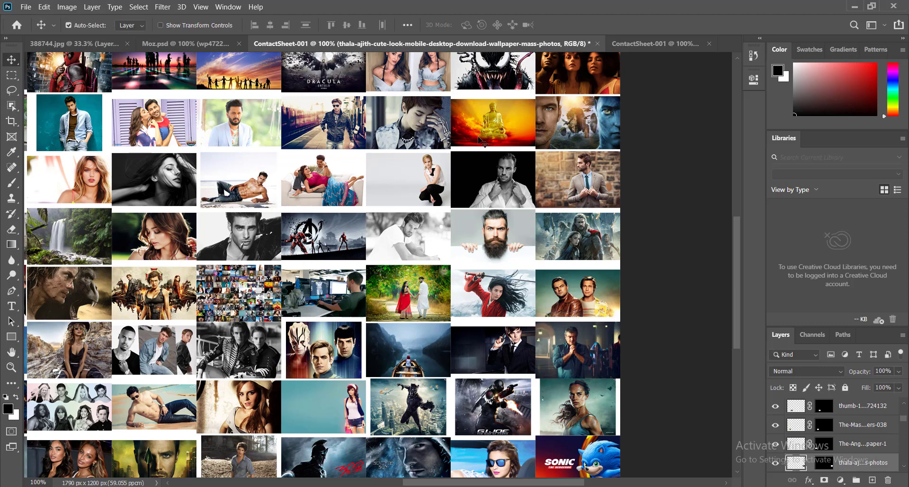
Define the finished picture grid in Moz.psd as a pattern named "Mosaic Photo"
left_click(185, 44)
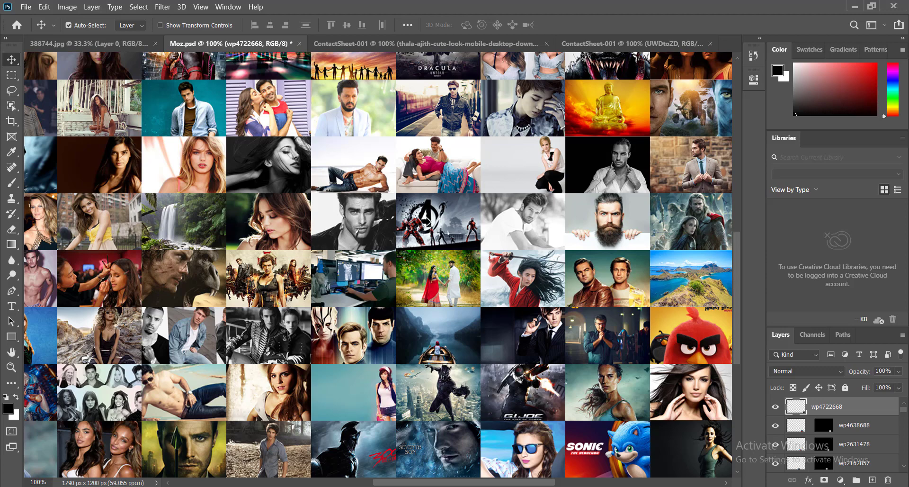
key("ctrl+minus")
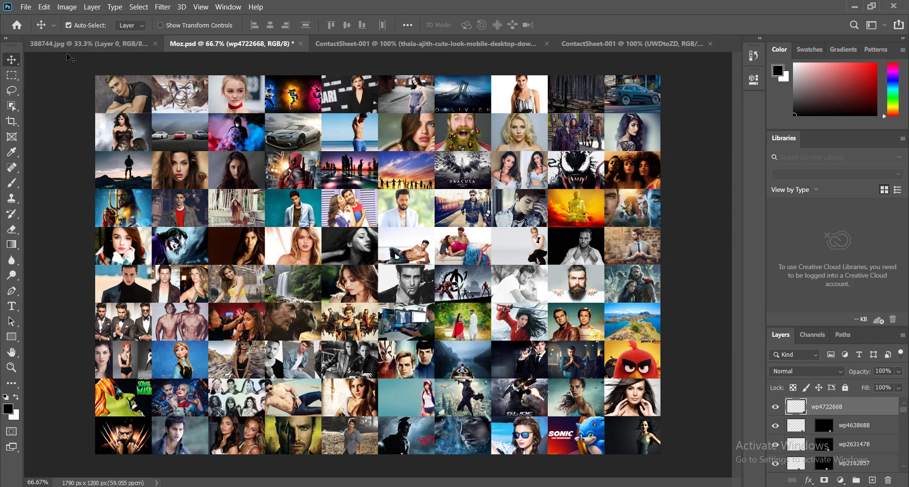
left_click(67, 7)
left_click(44, 7)
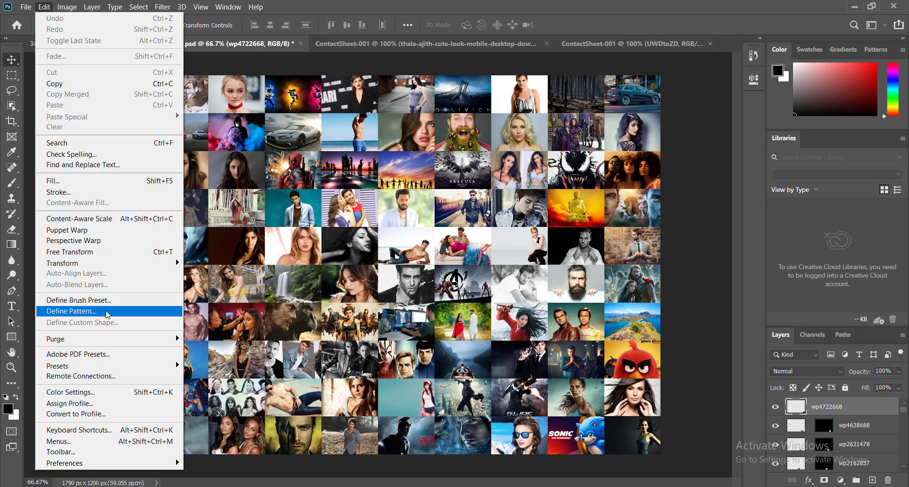
left_click(71, 311)
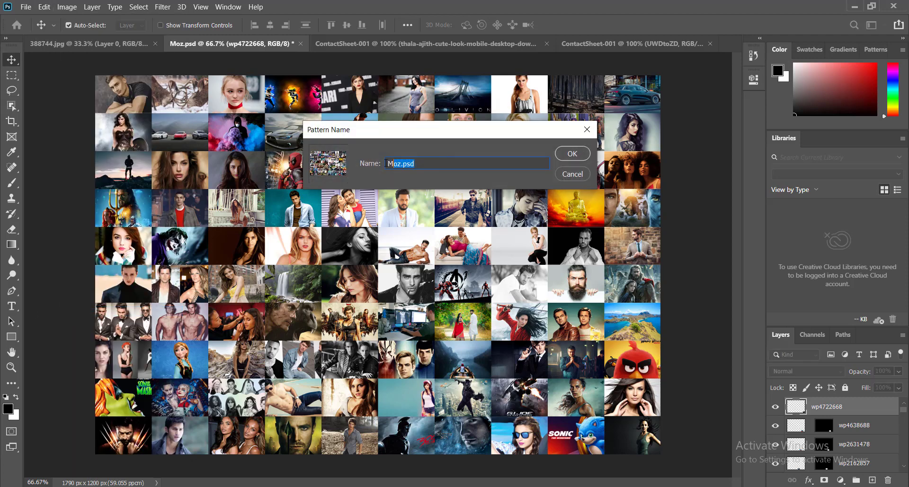
type("Mosaic Photo")
left_click(574, 153)
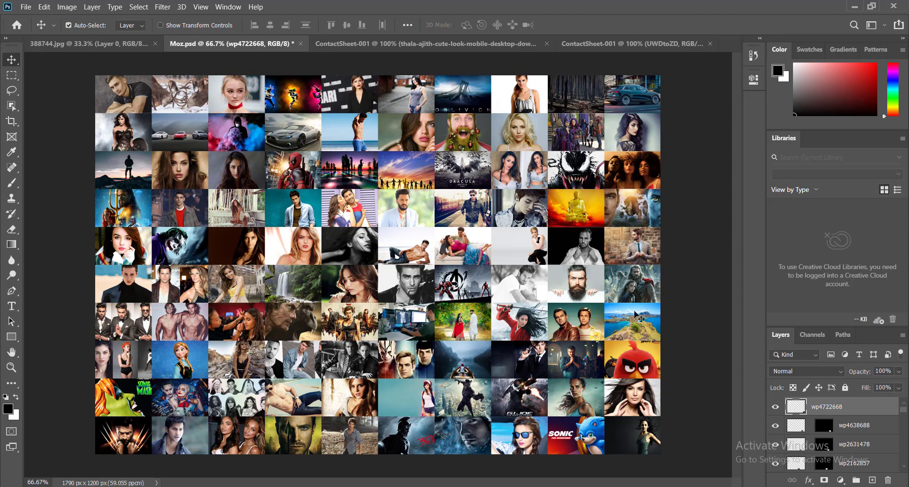
Add a pattern fill layer with the picture grid at 45% scale over the portrait in 388744.jpg, and set its blend mode to Overlay
left_click(79, 44)
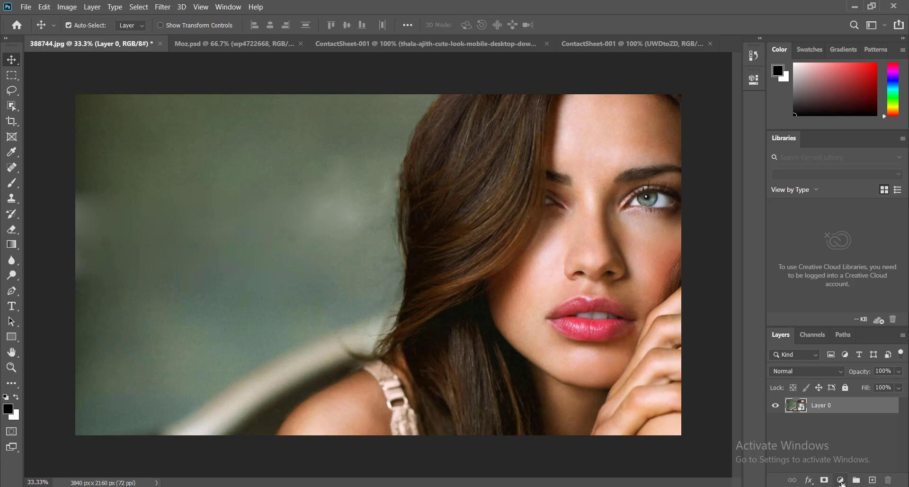
left_click(841, 481)
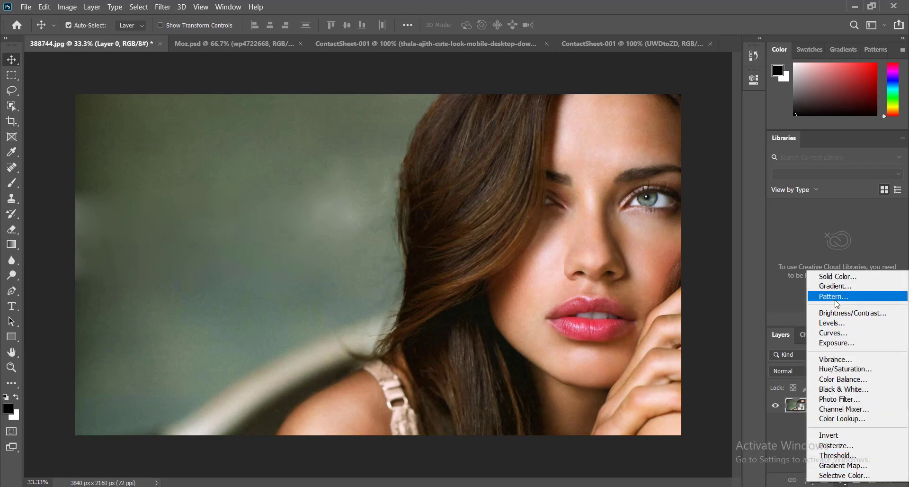
left_click(837, 297)
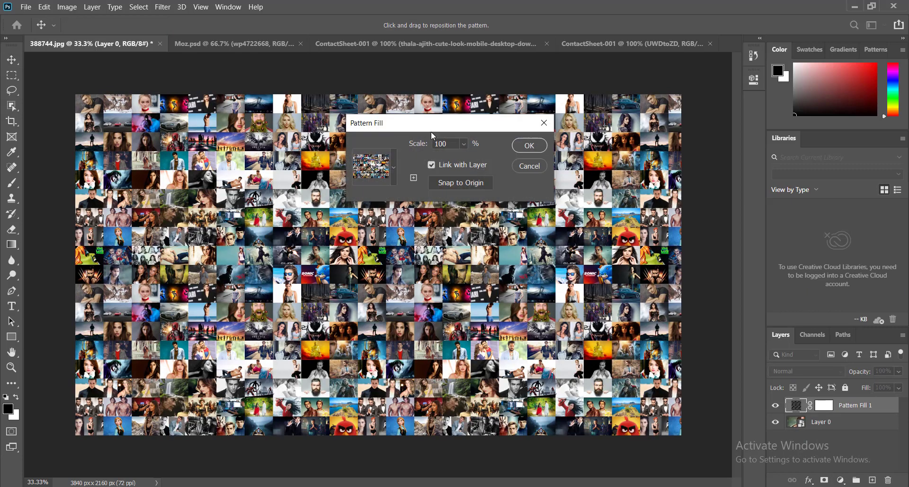
left_click_drag(431, 132, 546, 139)
left_click(578, 152)
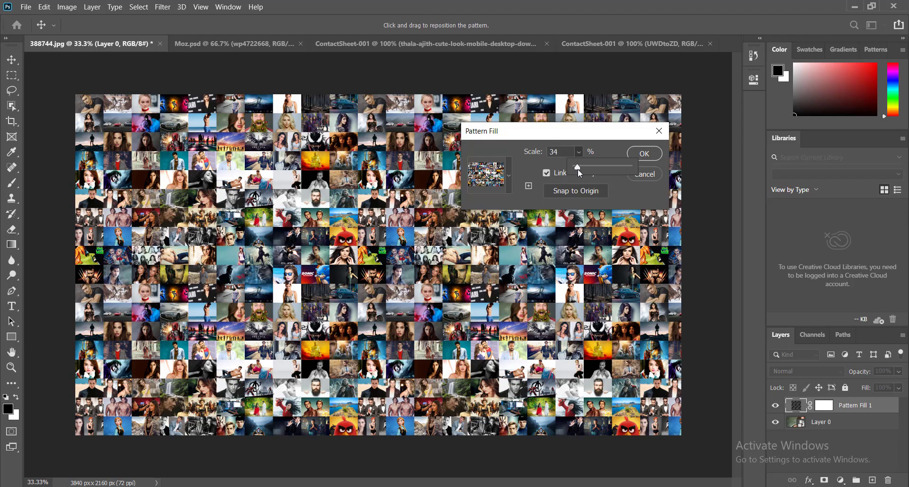
left_click(539, 155)
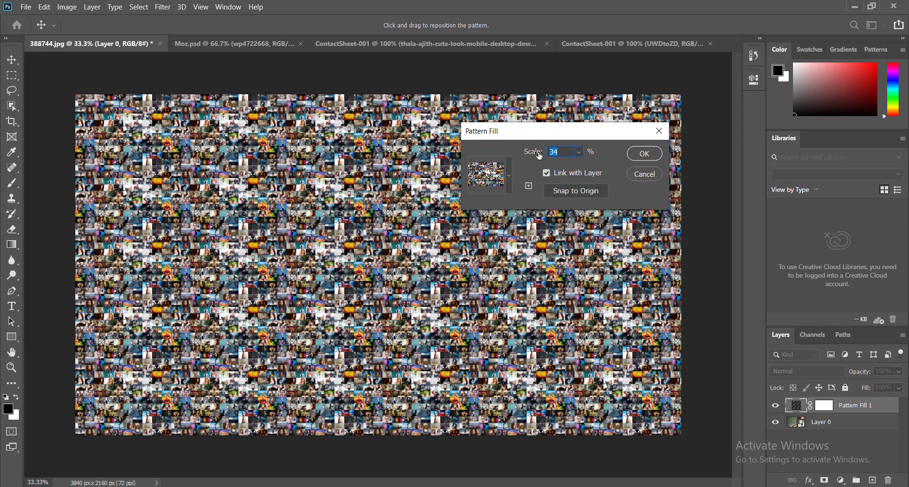
type("45")
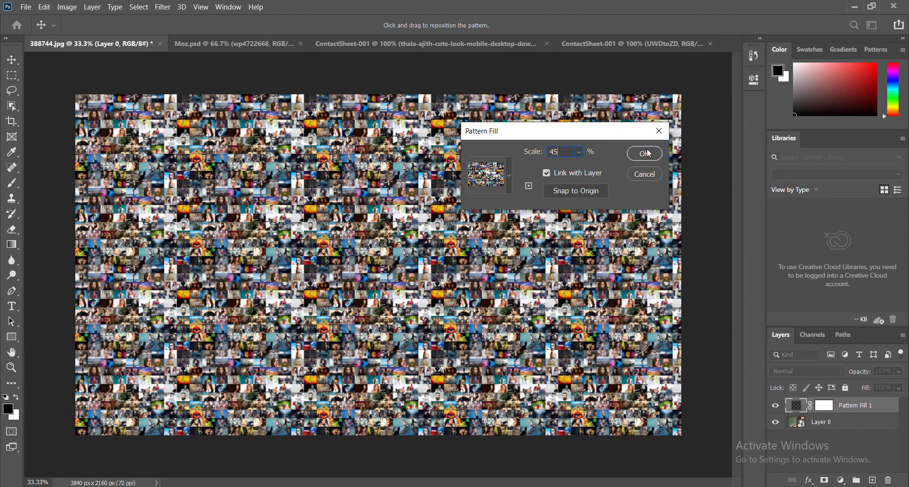
left_click(648, 154)
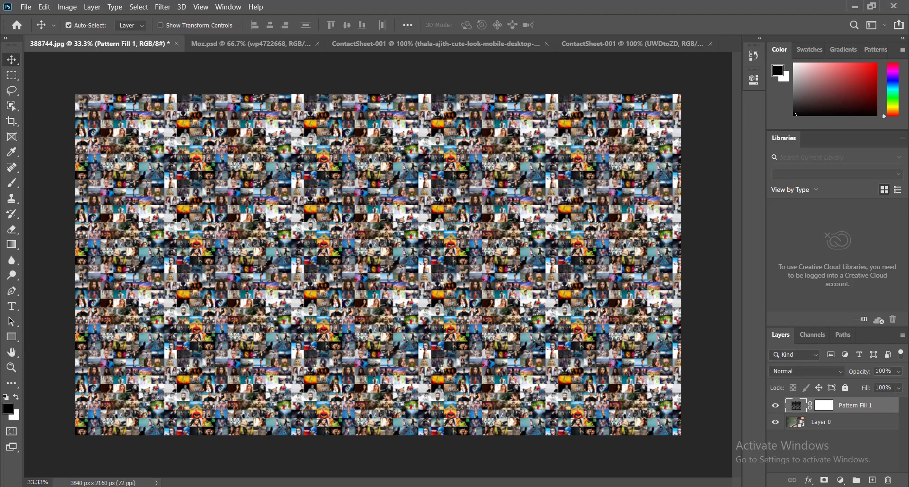
left_click(841, 372)
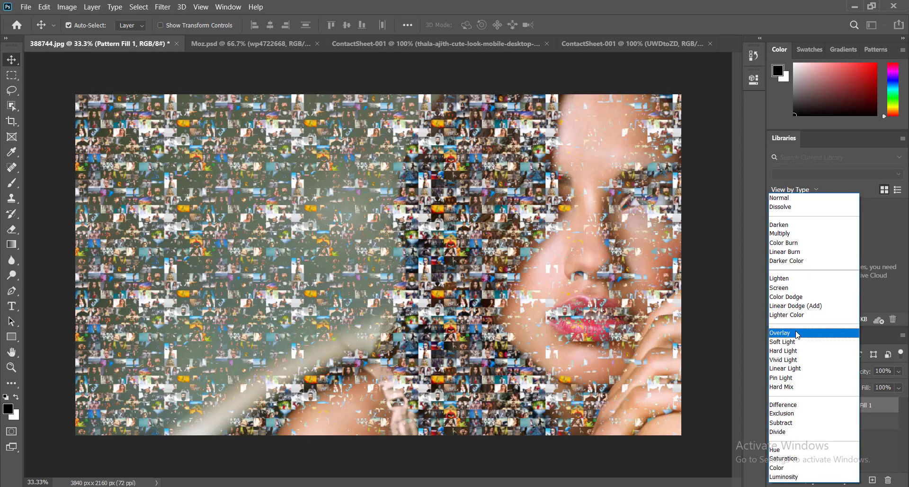
left_click(796, 333)
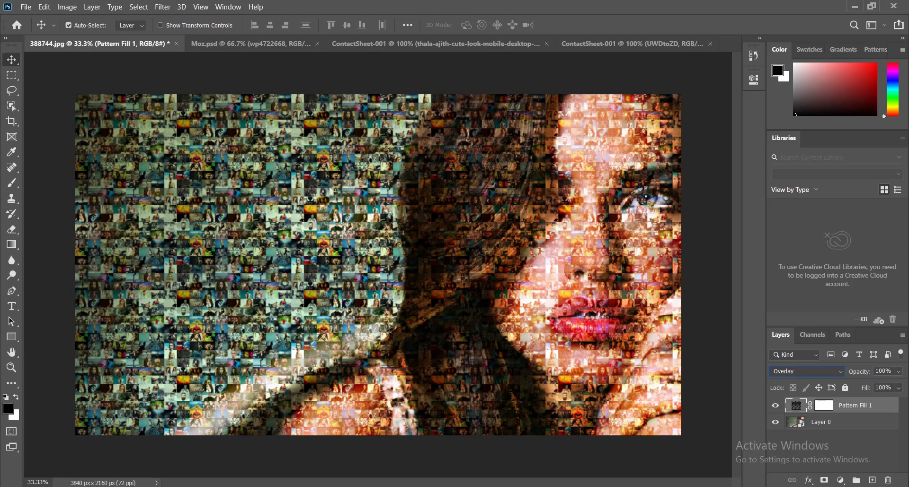
Convert the portrait layer, Layer 0, to a smart object
left_click(846, 423)
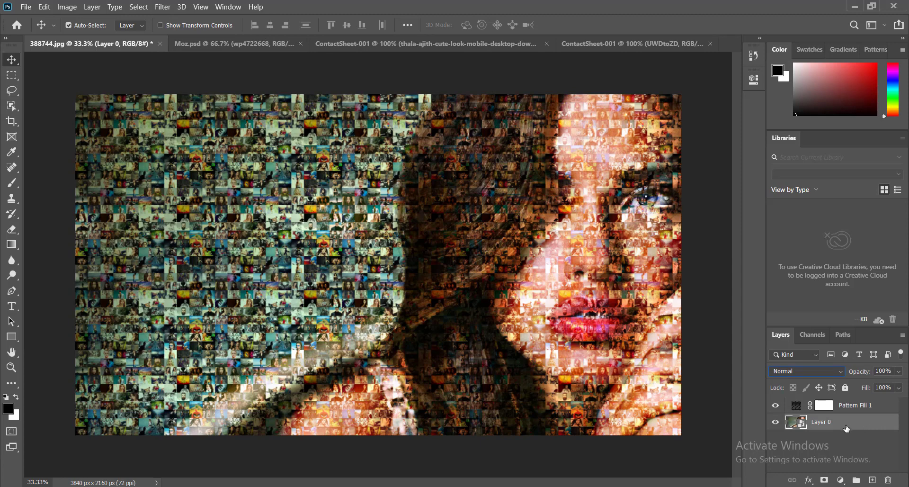
right_click(859, 425)
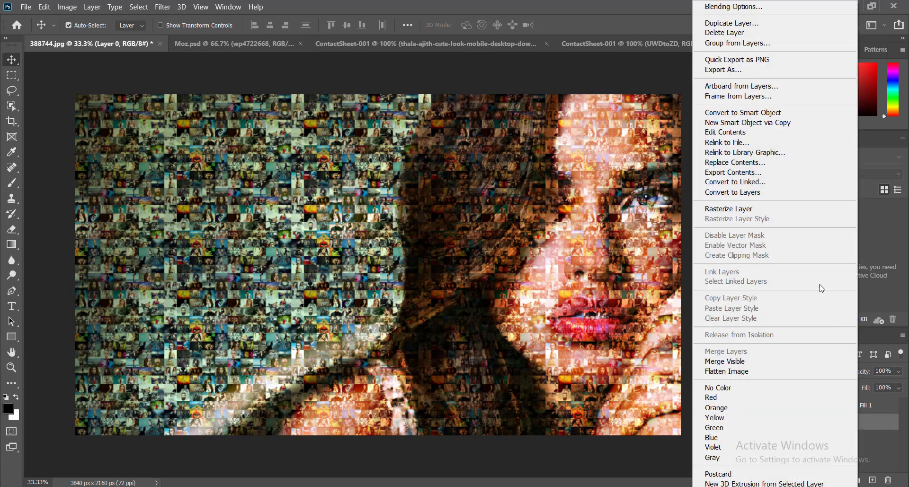
left_click(745, 112)
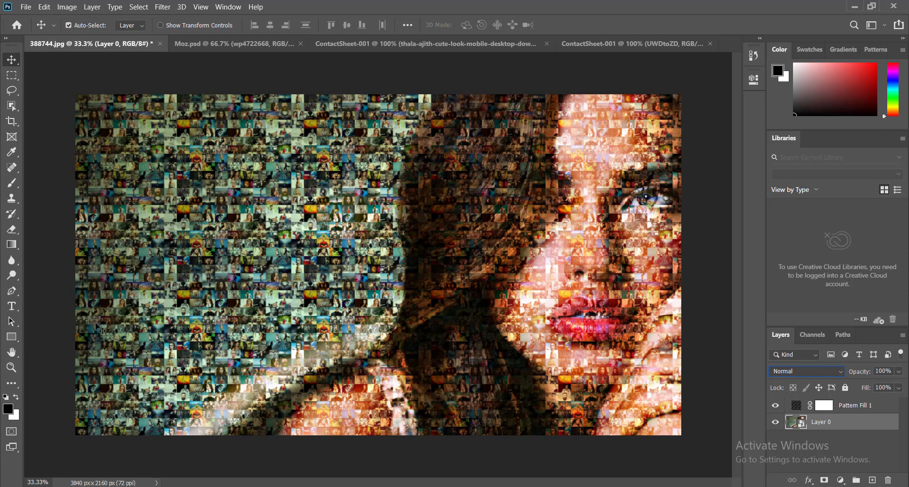
Apply a Shadows/Highlights adjustment to Layer 0 with the shadows amount lowered slightly from the default and the highlights amount at 0%
left_click(67, 7)
mouse_move(108, 37)
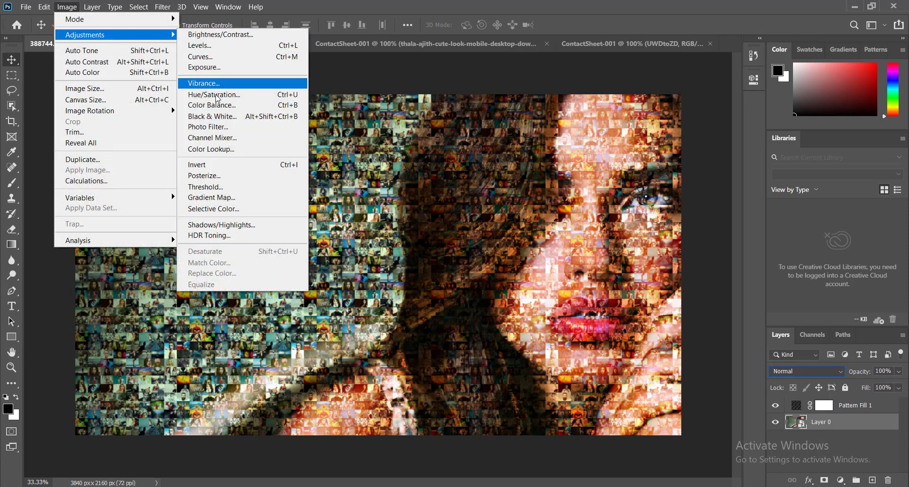
left_click(222, 225)
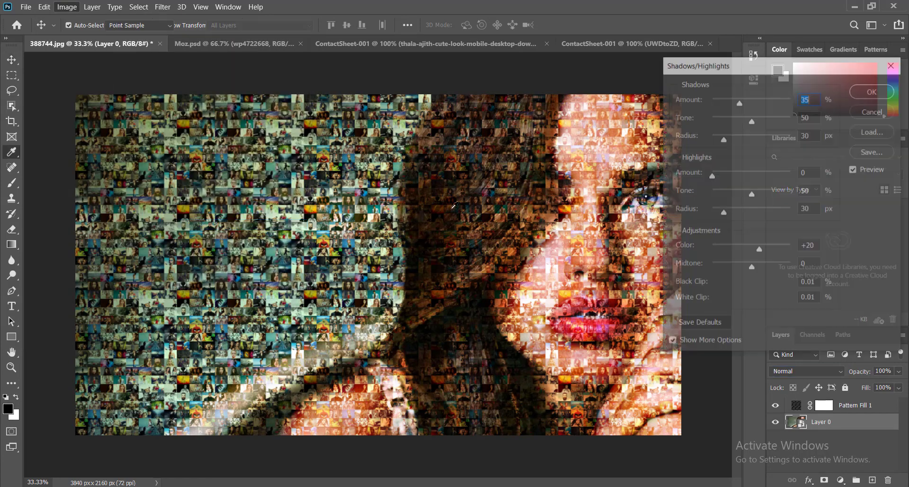
left_click_drag(751, 70, 722, 70)
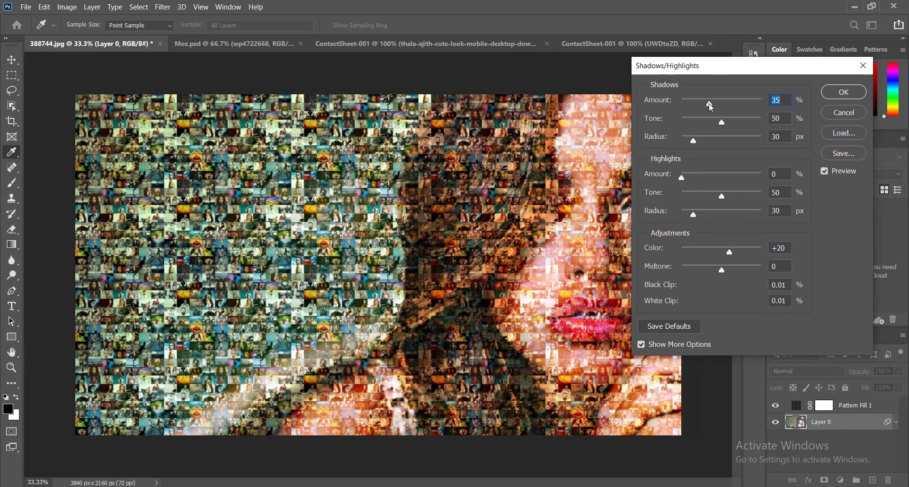
left_click_drag(709, 103, 707, 105)
left_click_drag(681, 175, 680, 175)
left_click_drag(707, 105, 706, 103)
left_click(839, 95)
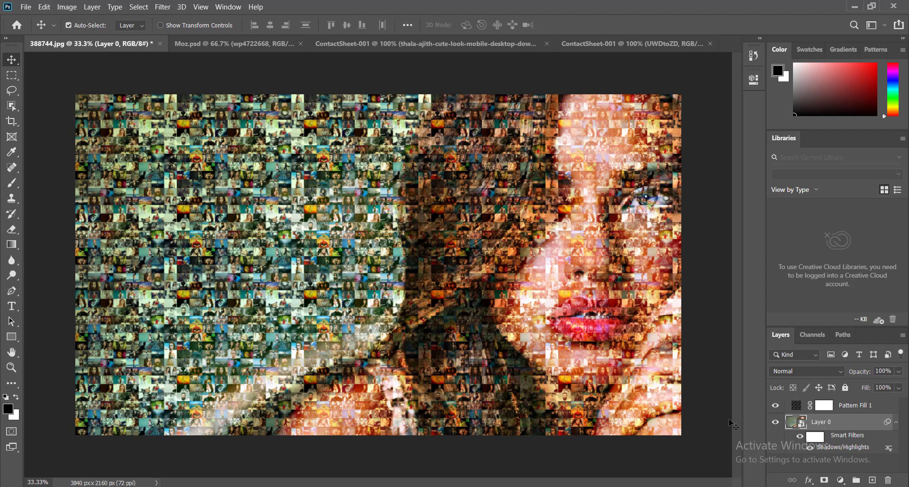
Set the scale of the Pattern Fill 1 layer's pattern to 38%, after trying 56% and 35%
left_click(796, 405)
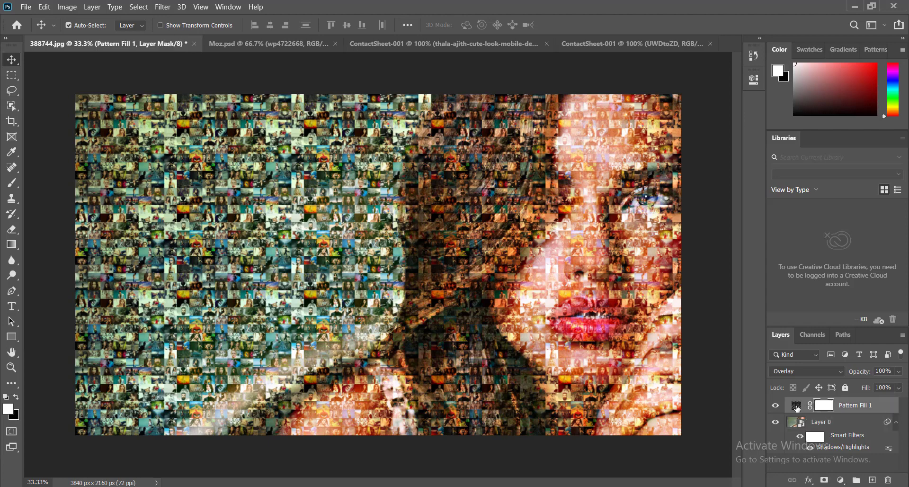
double_click(797, 405)
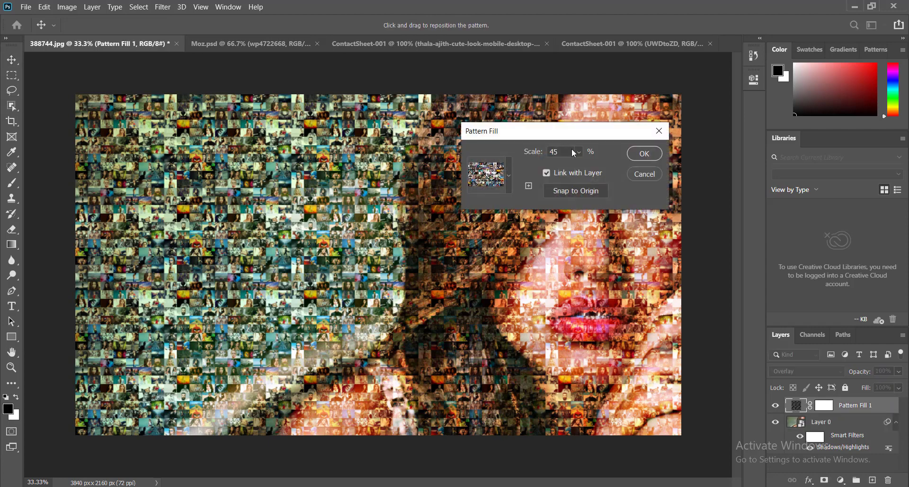
left_click(578, 152)
left_click_drag(581, 168, 580, 167)
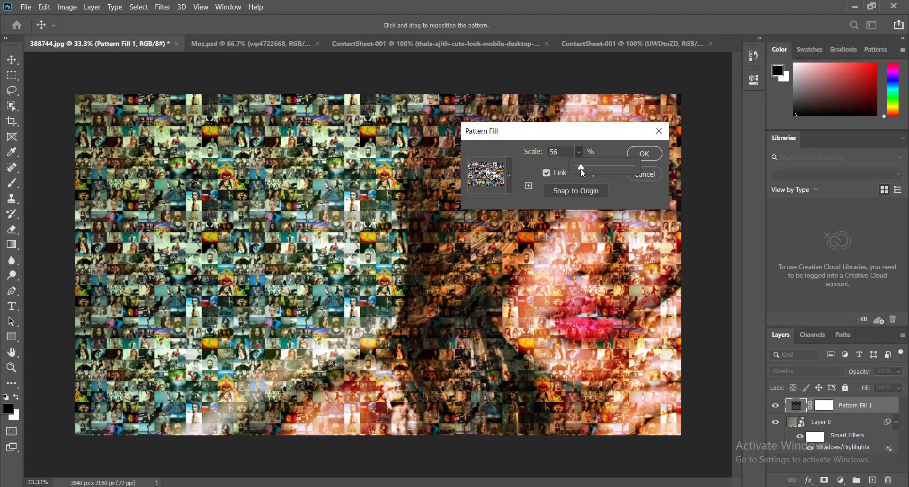
left_click_drag(563, 153, 531, 154)
type("35")
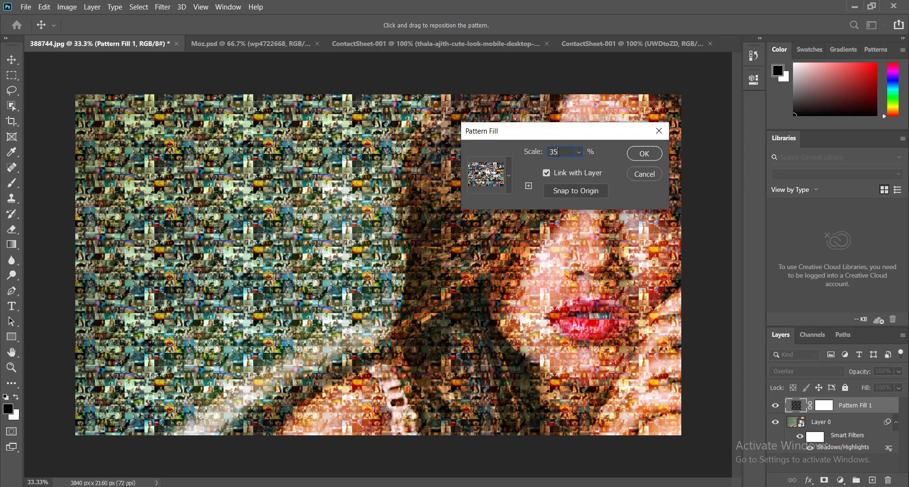
left_click_drag(558, 151, 521, 151)
type("38")
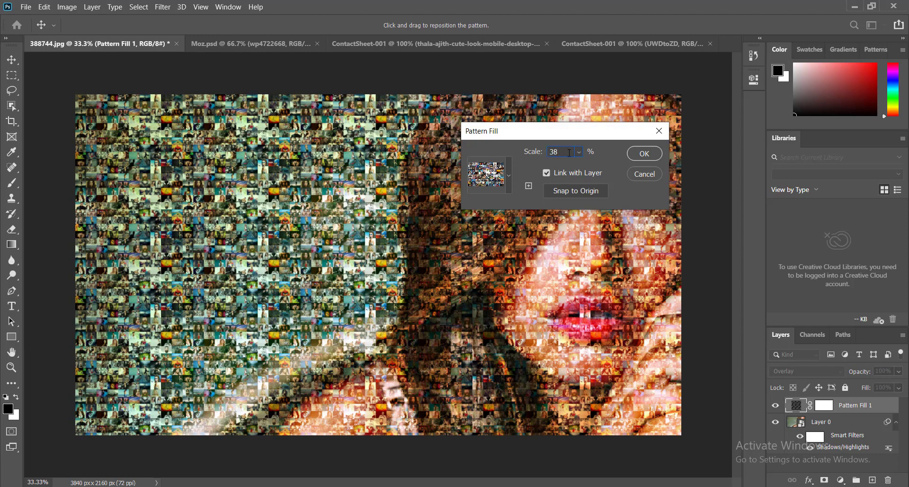
left_click(637, 157)
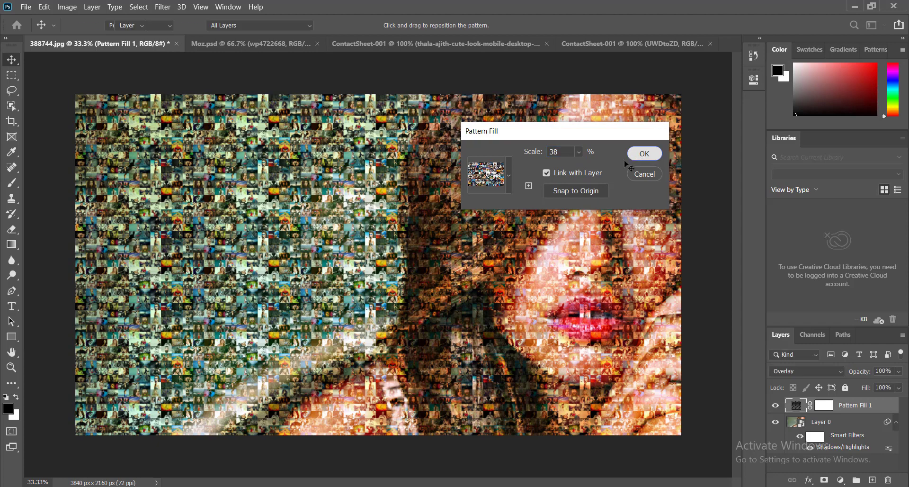
Lower the opacity of the Shadows/Highlights smart filter on Layer 0 to 75% in its blending options, keeping the Normal mode
left_click(867, 438)
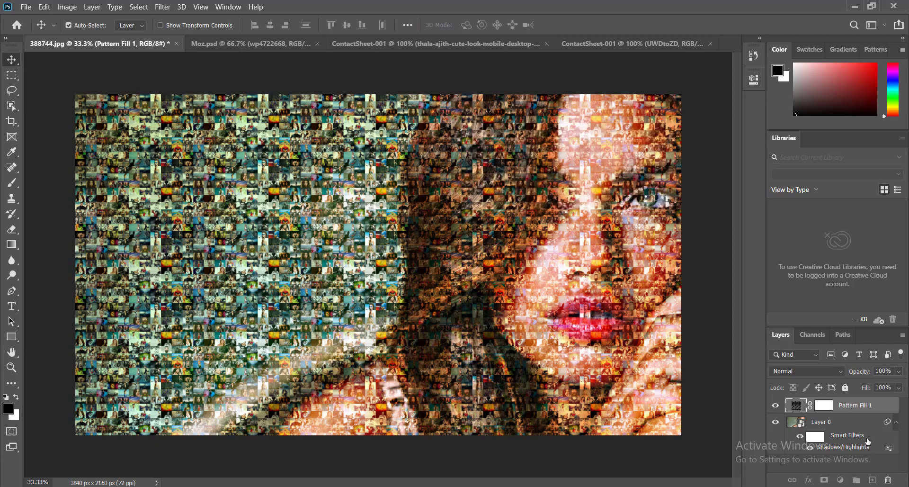
double_click(889, 448)
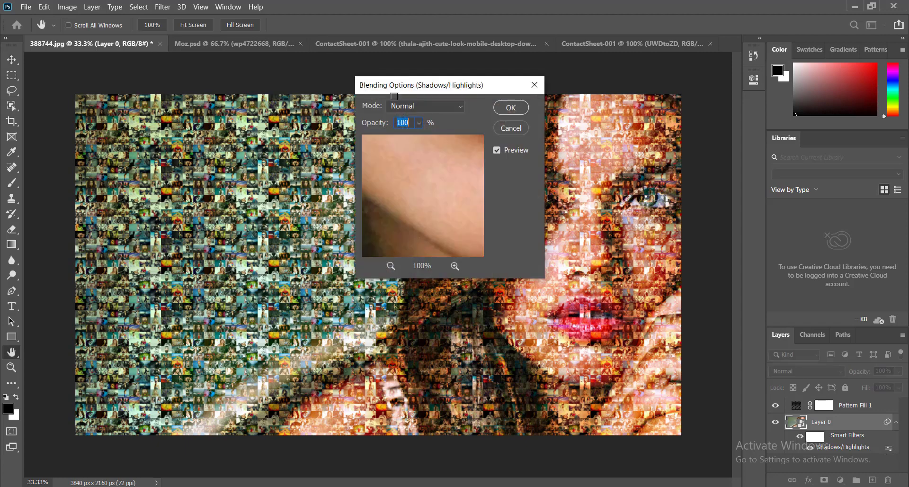
left_click_drag(456, 87, 629, 89)
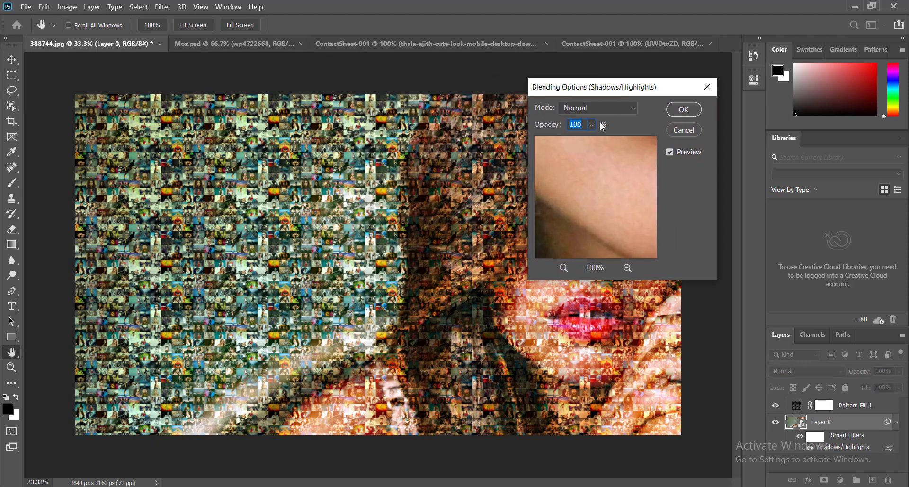
left_click(592, 125)
left_click_drag(606, 139, 590, 150)
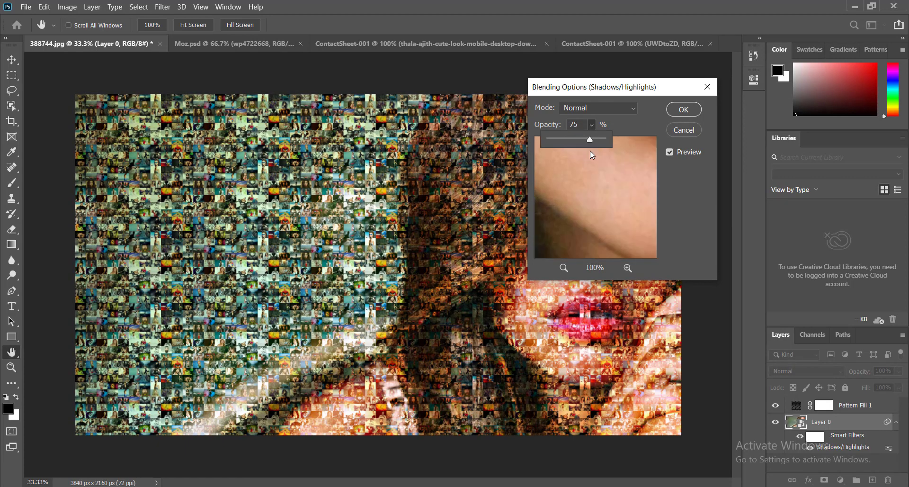
left_click(675, 114)
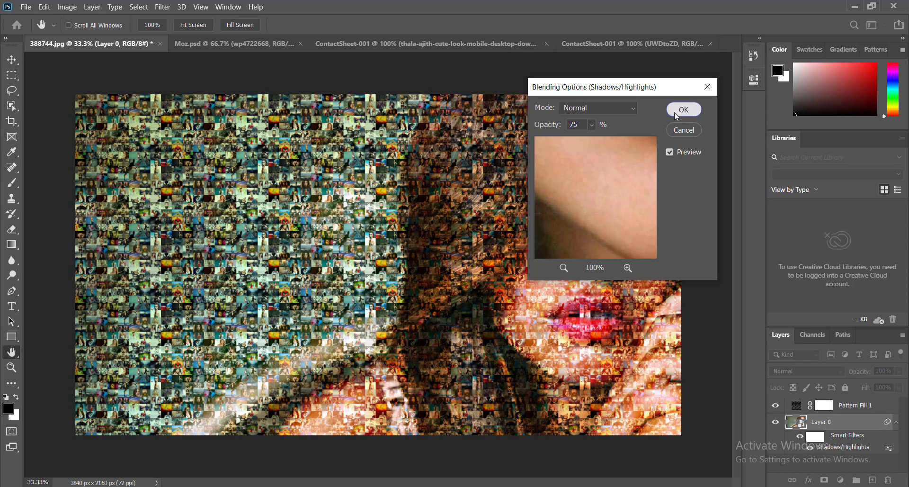
left_click(676, 114)
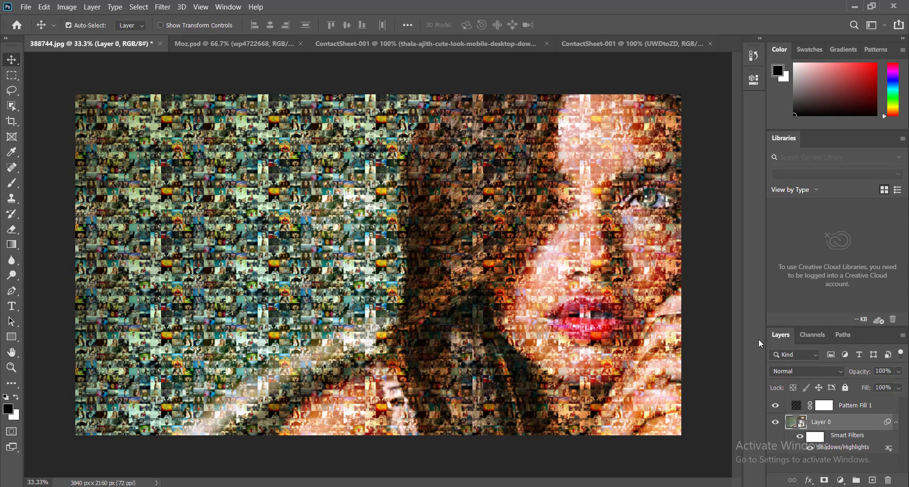